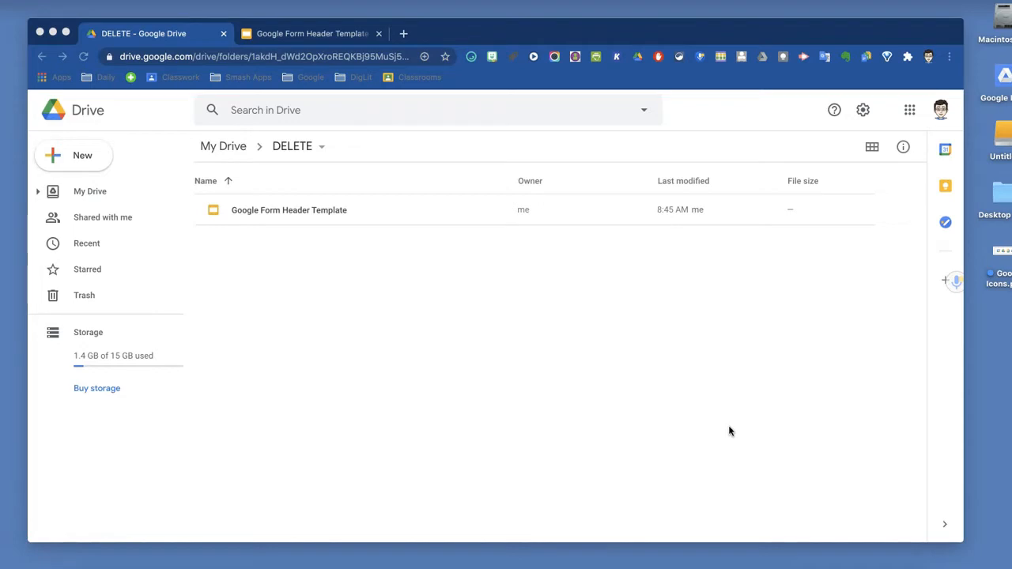
click(910, 113)
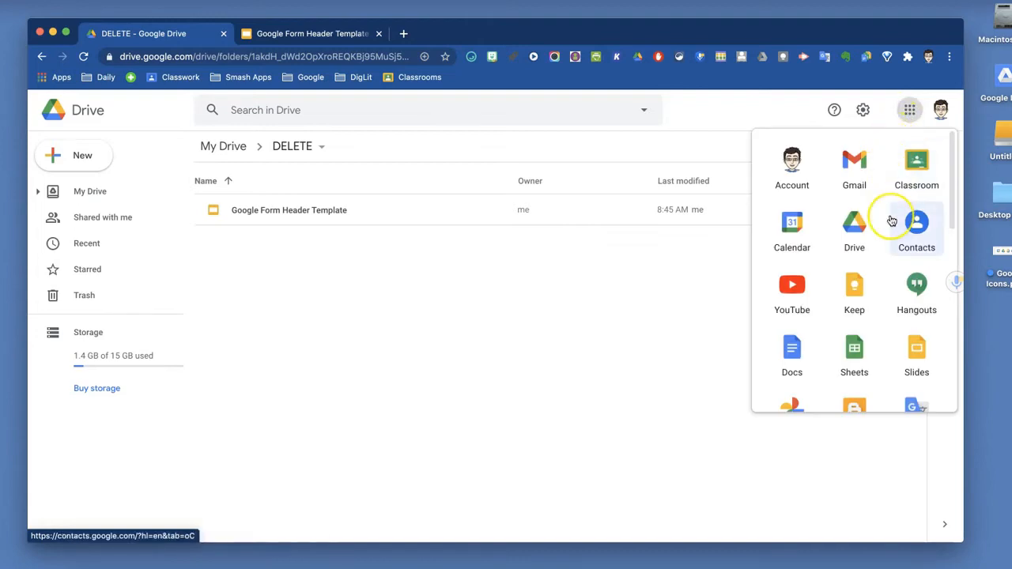
scroll(892, 221, down, 5)
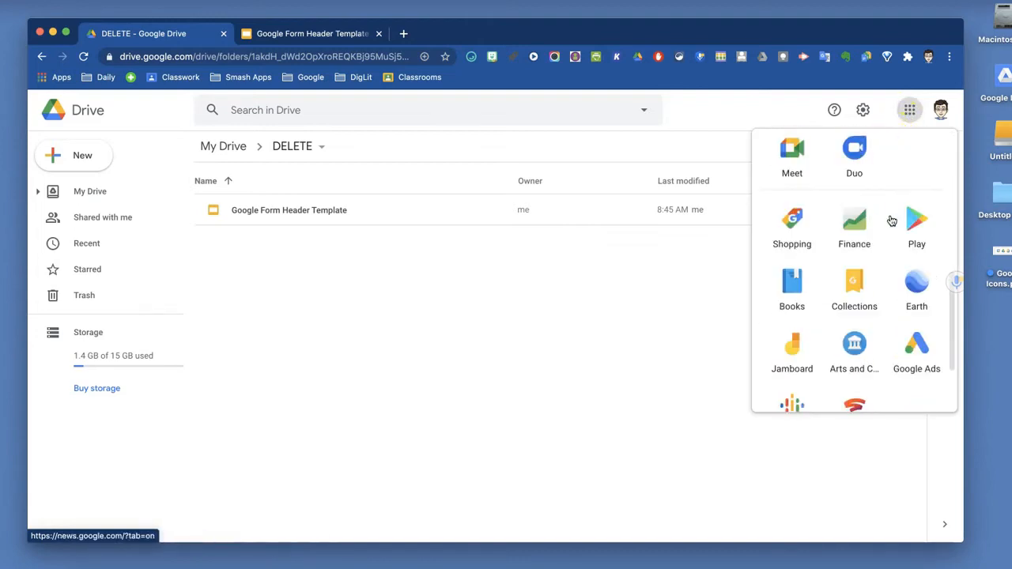
scroll(892, 221, down, 3)
scroll(859, 219, up, 8)
click(676, 314)
click(672, 315)
Step: Create a new blank Google Form in the DELETE folder and give it the name and title Sample Form
click(79, 155)
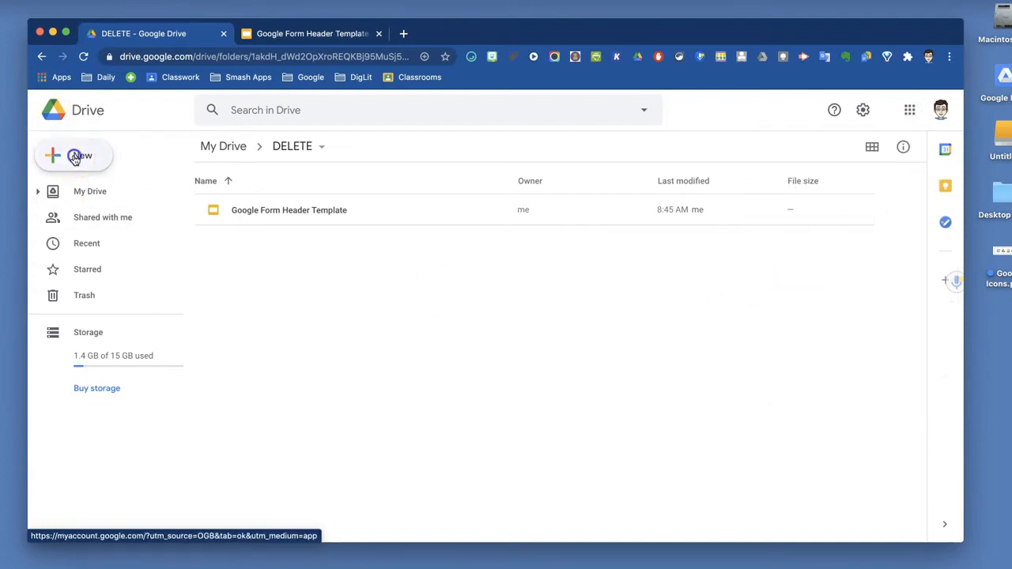
click(119, 307)
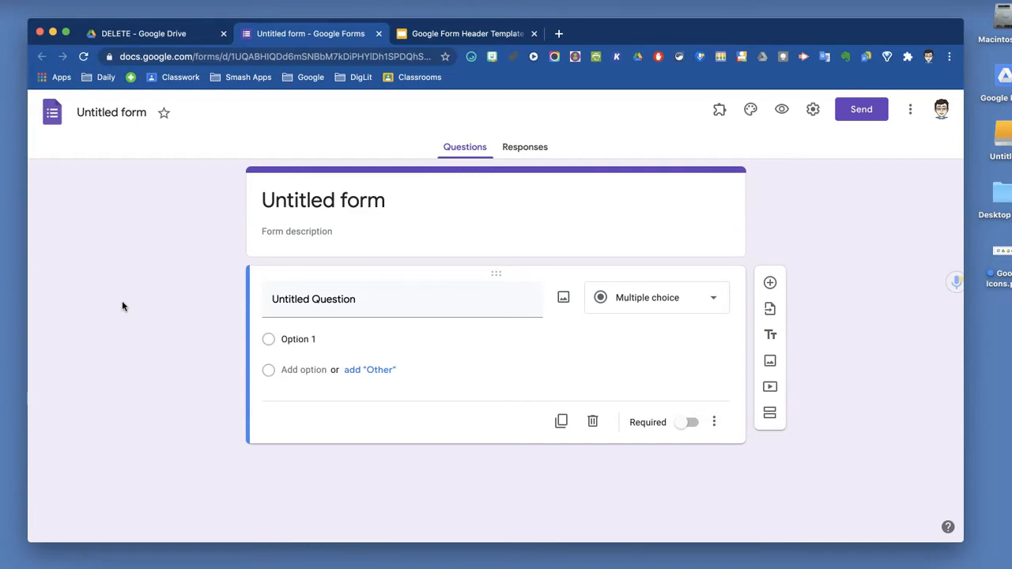
click(113, 112)
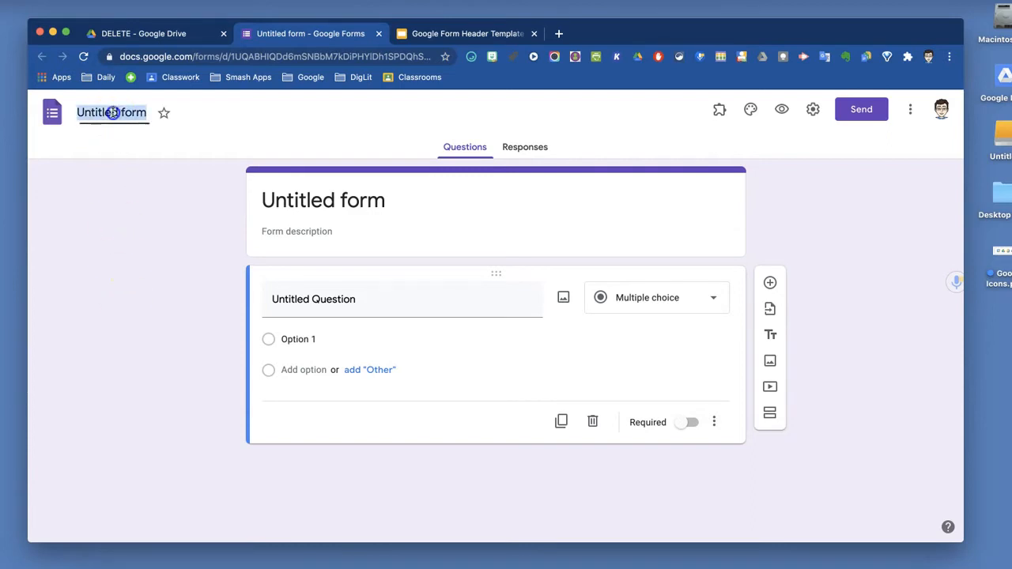
text(Sample Form)
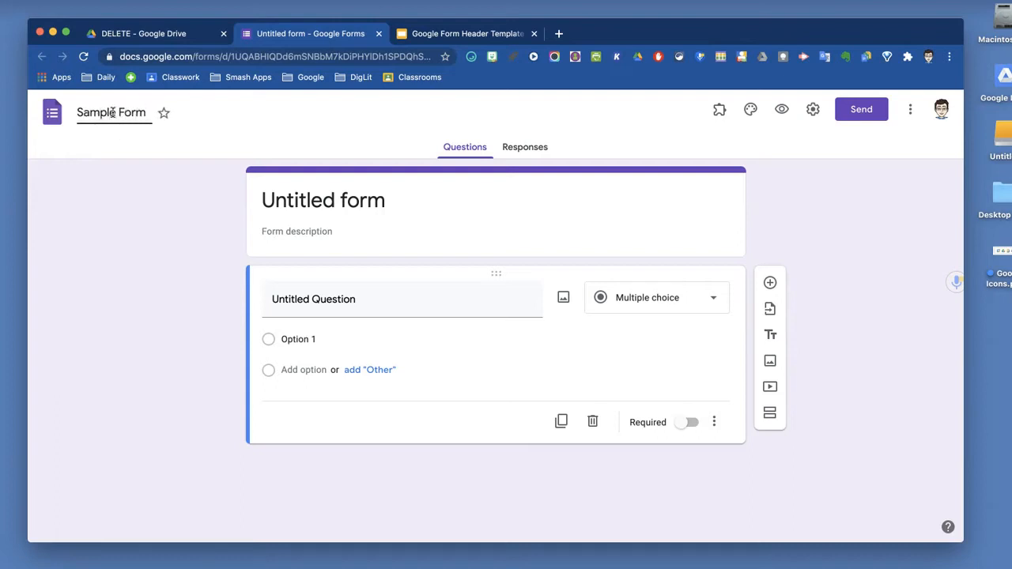
click(376, 200)
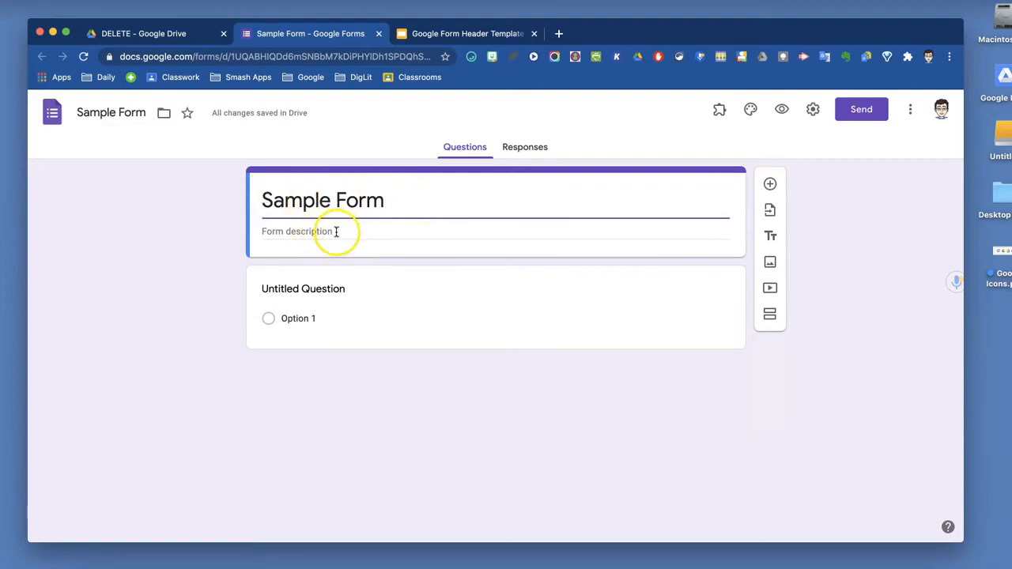
click(287, 230)
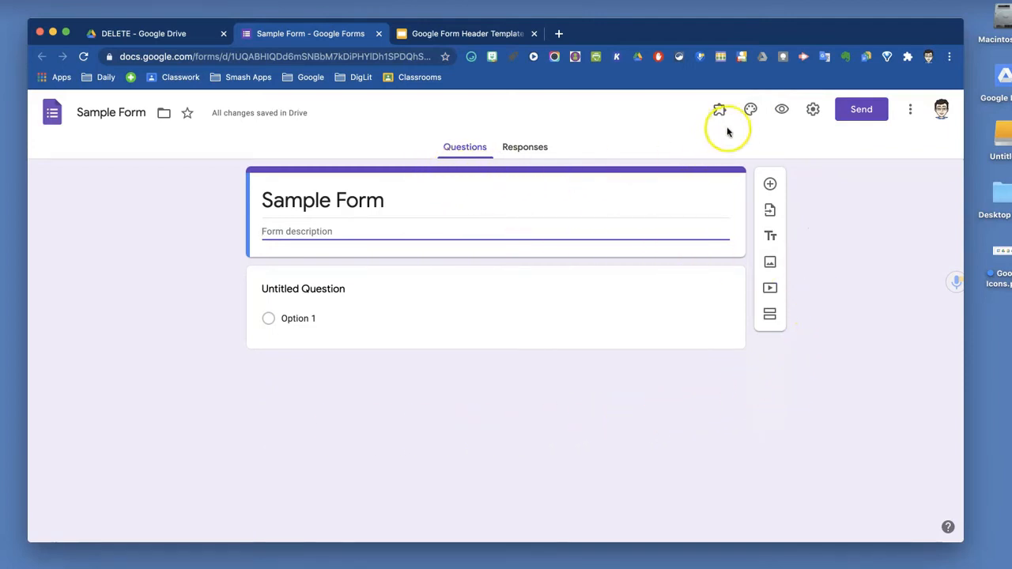
Step: Insert the multicolored jelly bean image from the Work and School themes as the form's header
click(751, 109)
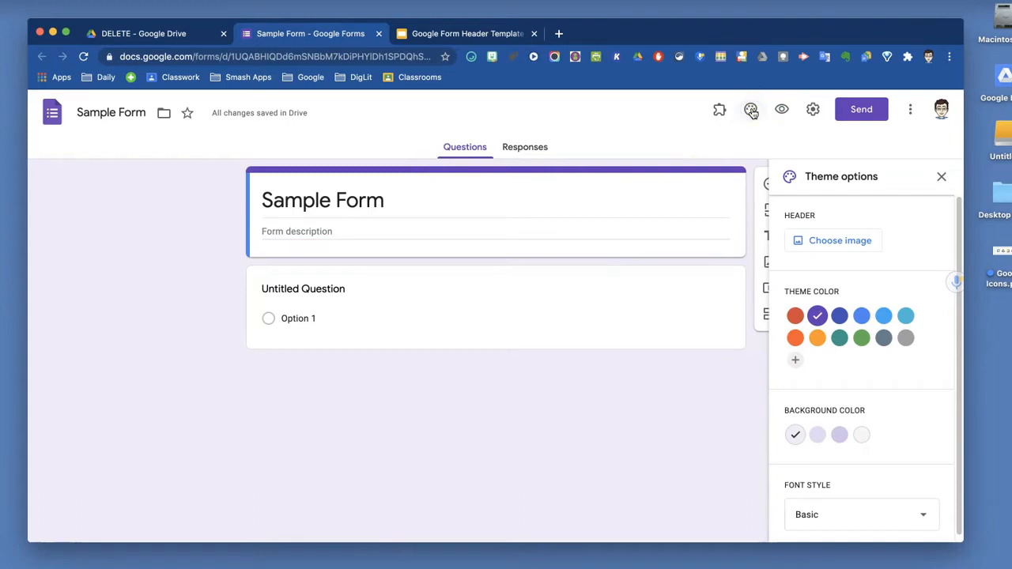
click(851, 246)
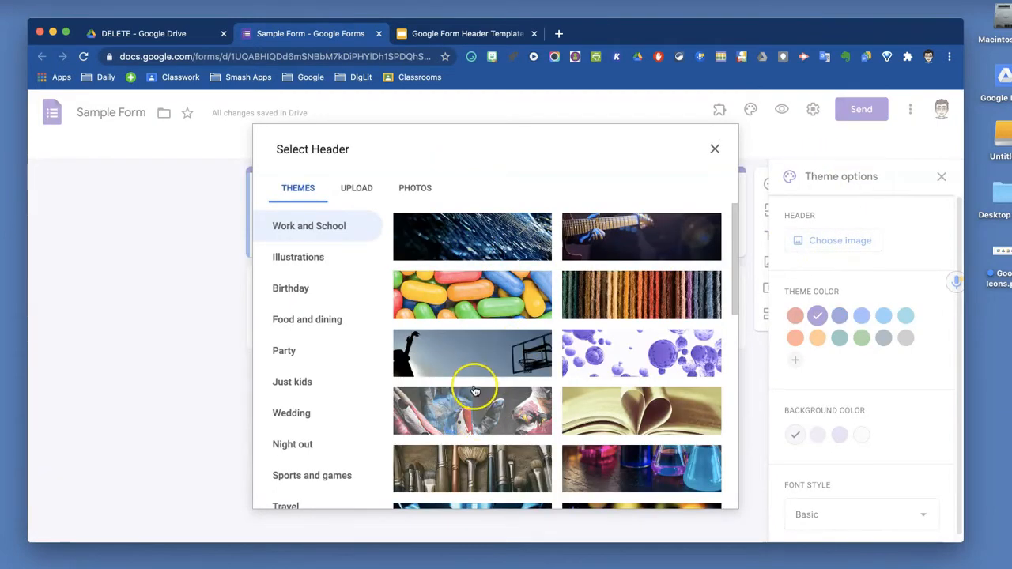
scroll(510, 353, down, 8)
click(357, 190)
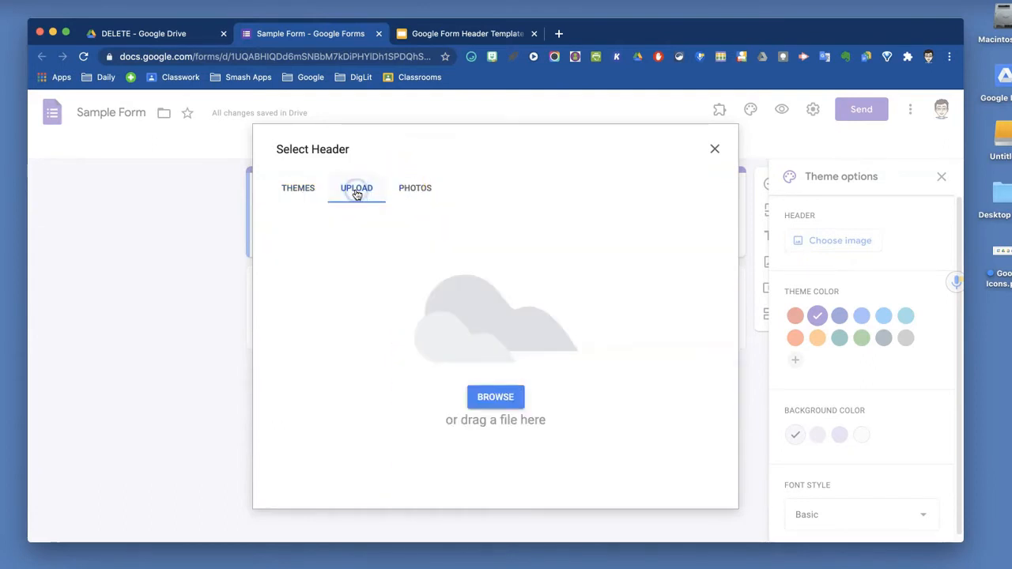
click(290, 190)
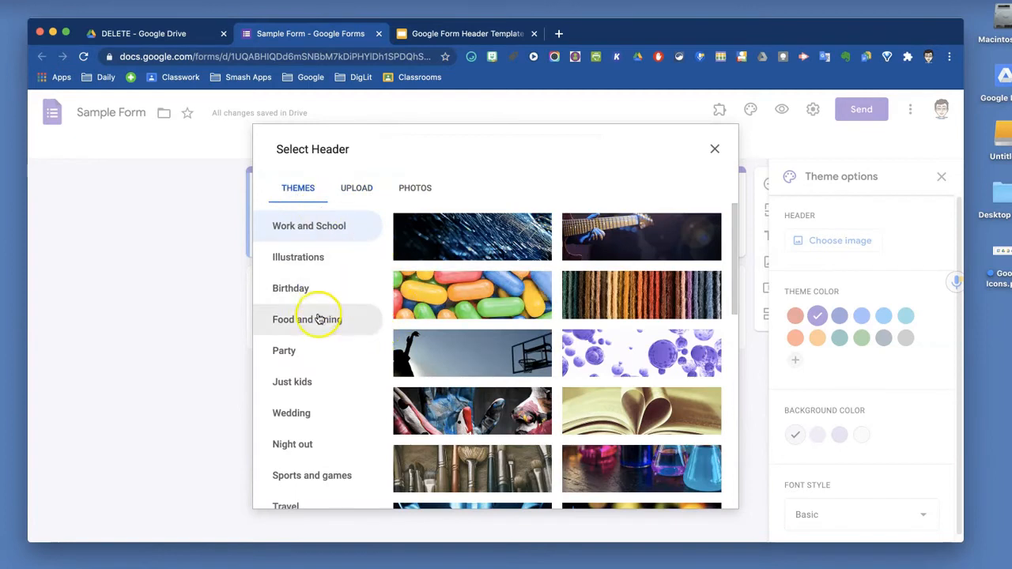
scroll(488, 358, down, 15)
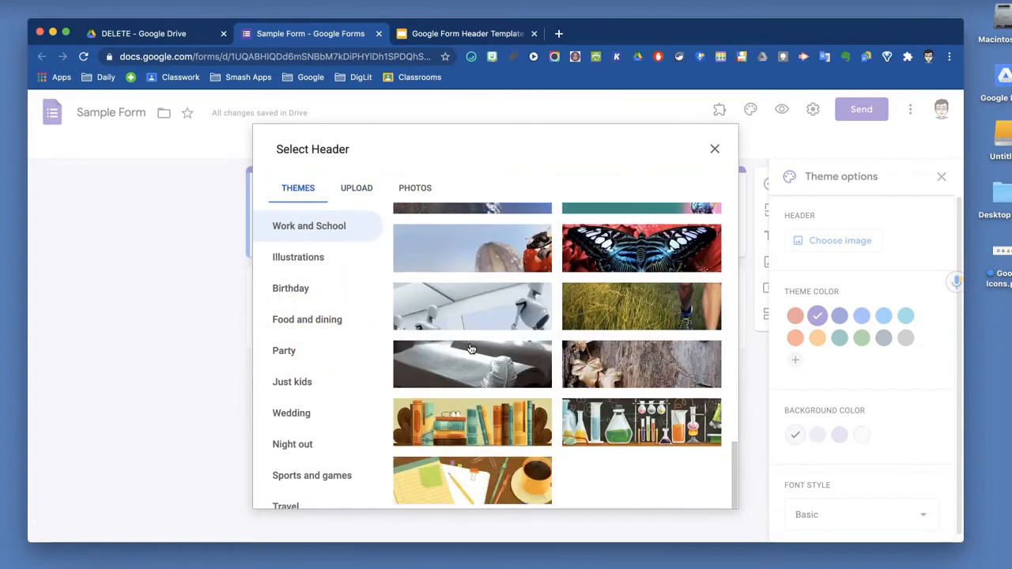
scroll(470, 348, up, 15)
click(471, 308)
click(471, 293)
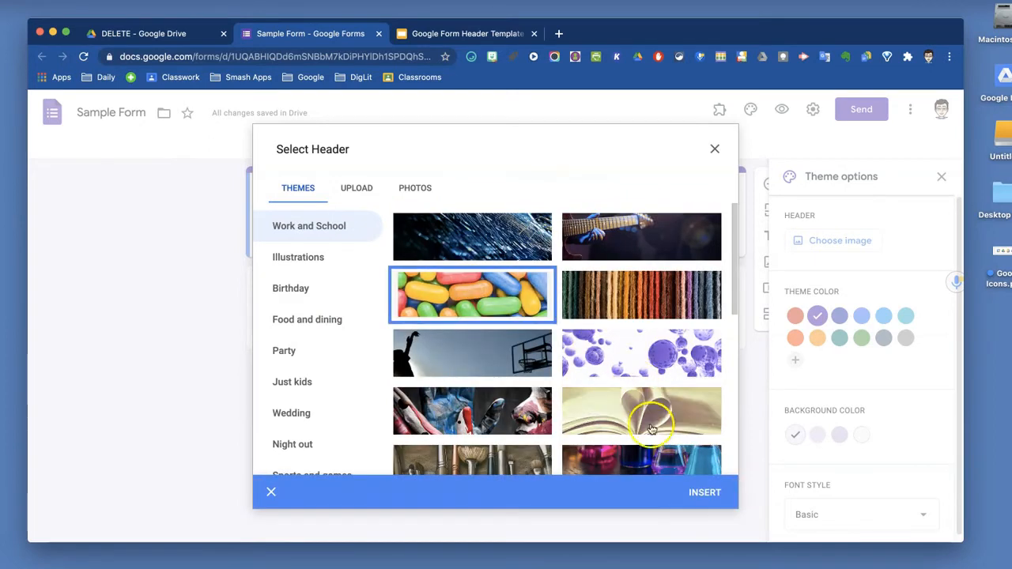
click(702, 495)
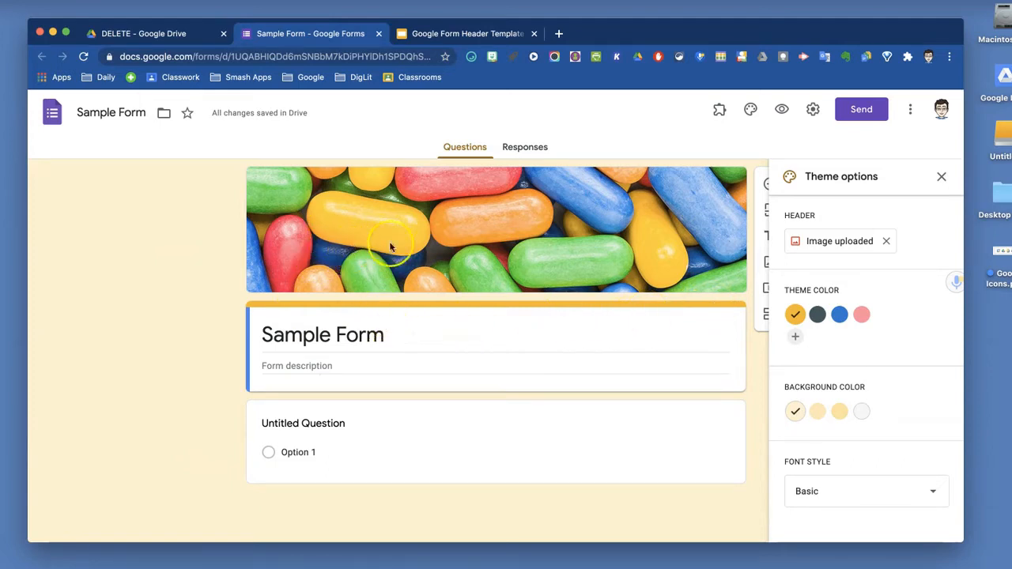
Step: Try the dark gray, blue, pink and yellow theme colors on the form
click(817, 316)
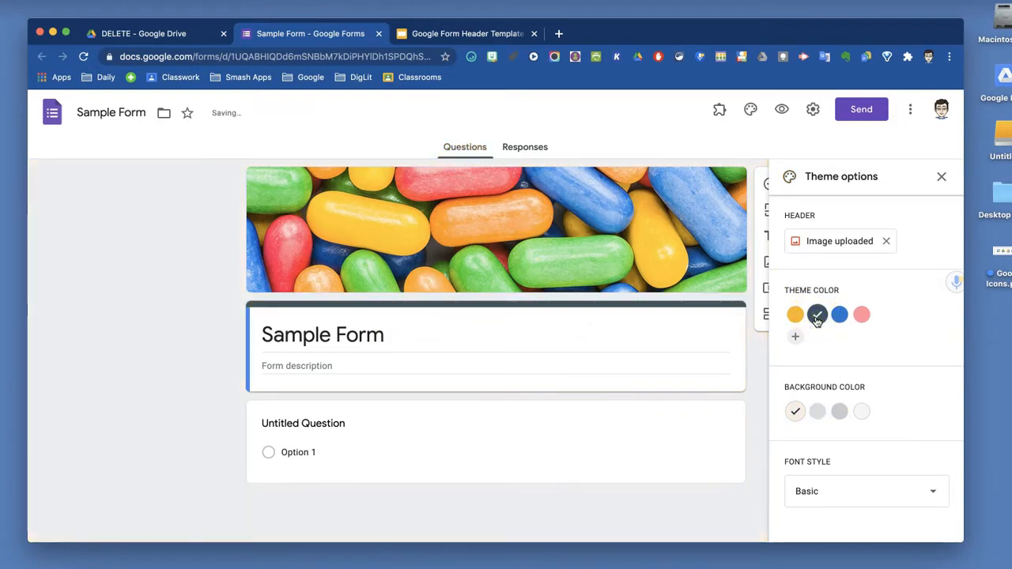
click(840, 315)
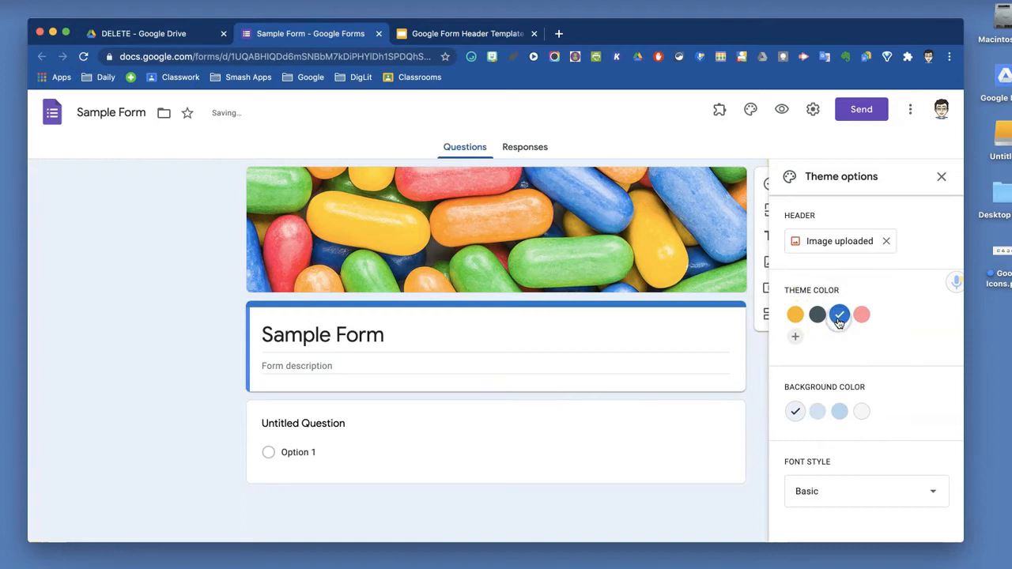
click(861, 316)
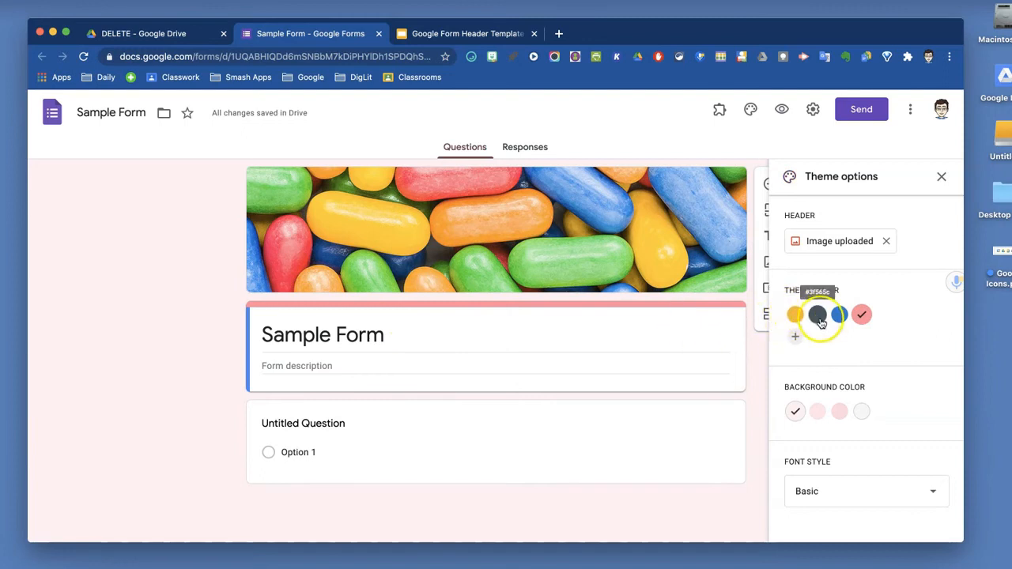
click(796, 315)
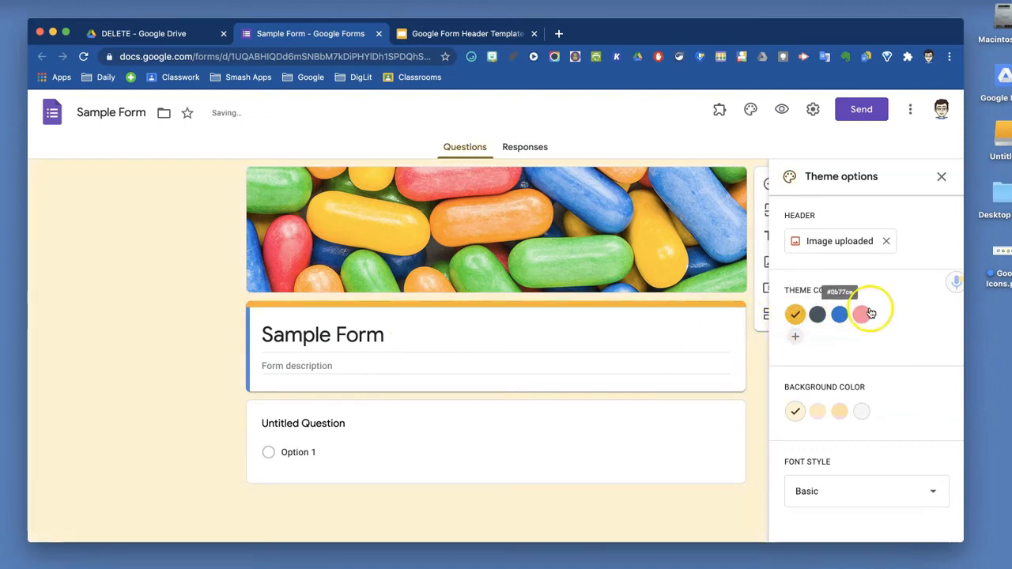
Step: Try the medium yellow, dark yellow and gray background colors on the form
click(819, 414)
click(840, 412)
click(863, 412)
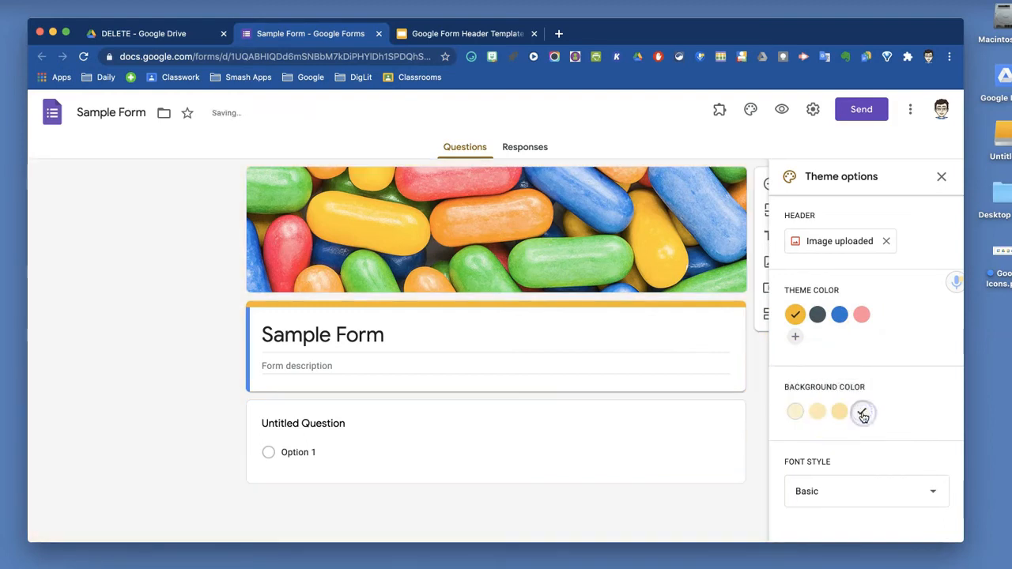
Step: Set the form's theme color to pink and its background to the darkest pink shade
click(861, 316)
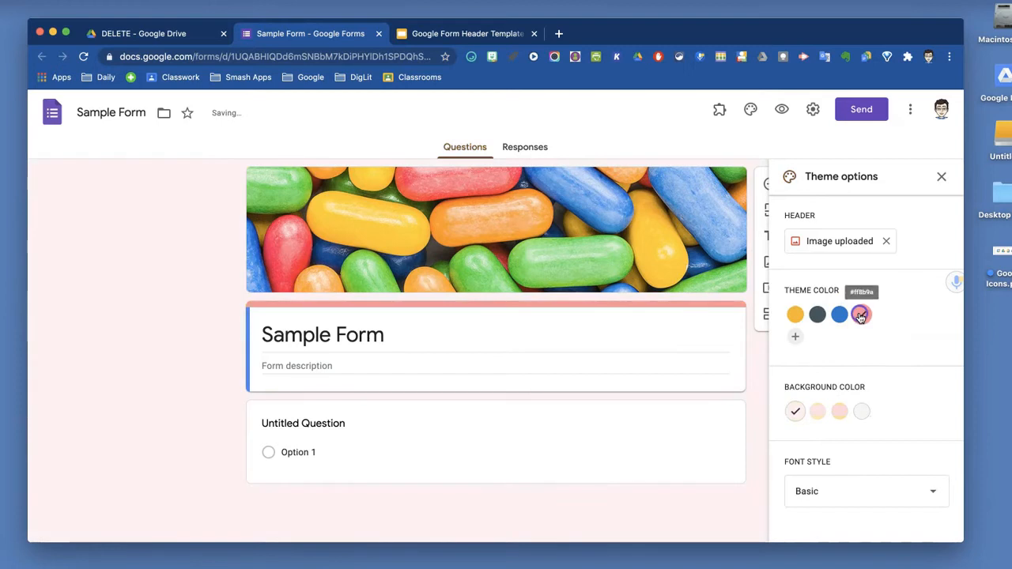
click(819, 413)
click(837, 414)
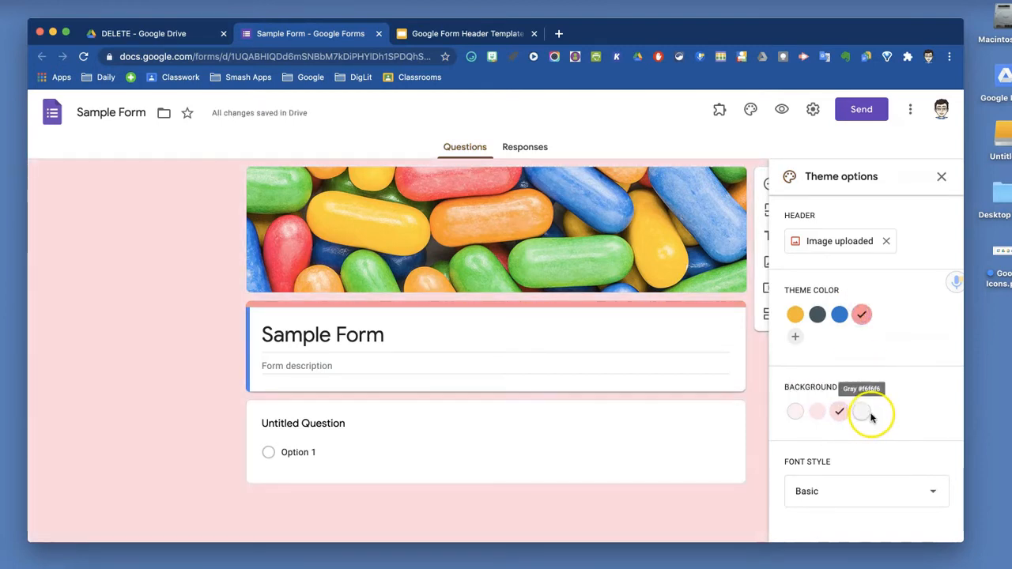
Step: Try the Decorative, Formal and Playful font styles on the form and return the font style to Basic
click(934, 489)
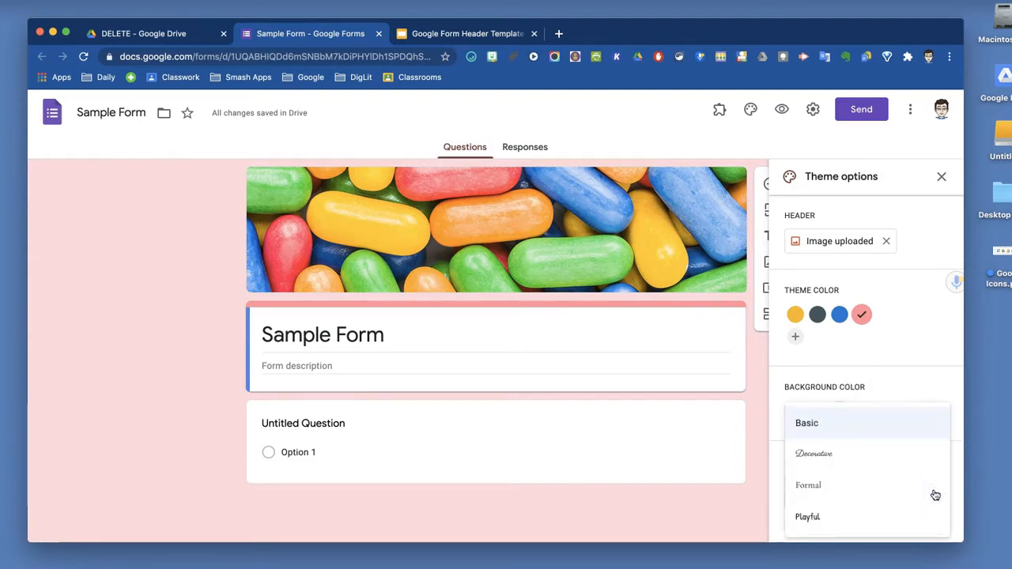
click(847, 454)
click(933, 488)
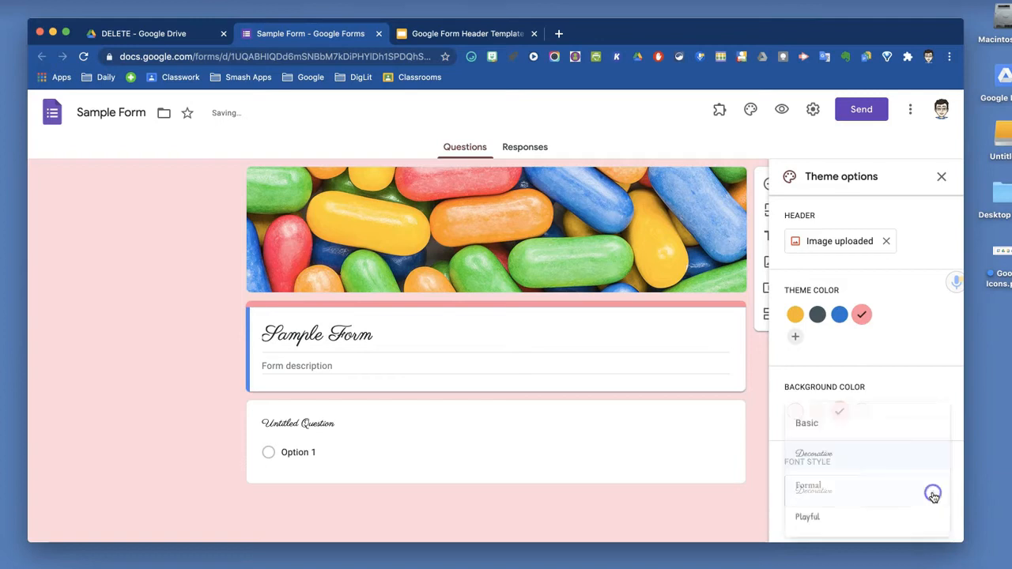
click(852, 491)
click(913, 486)
click(836, 517)
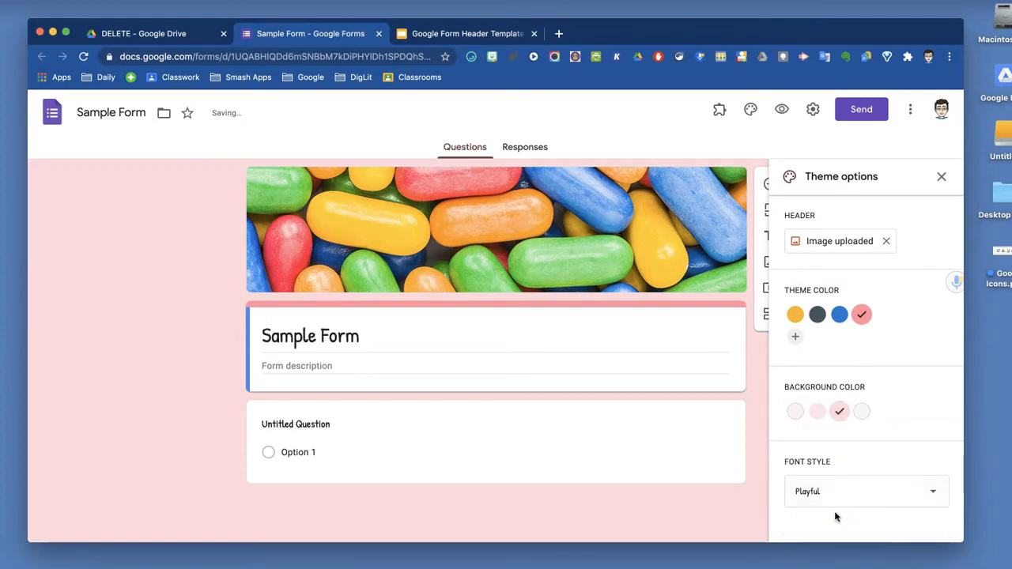
click(933, 490)
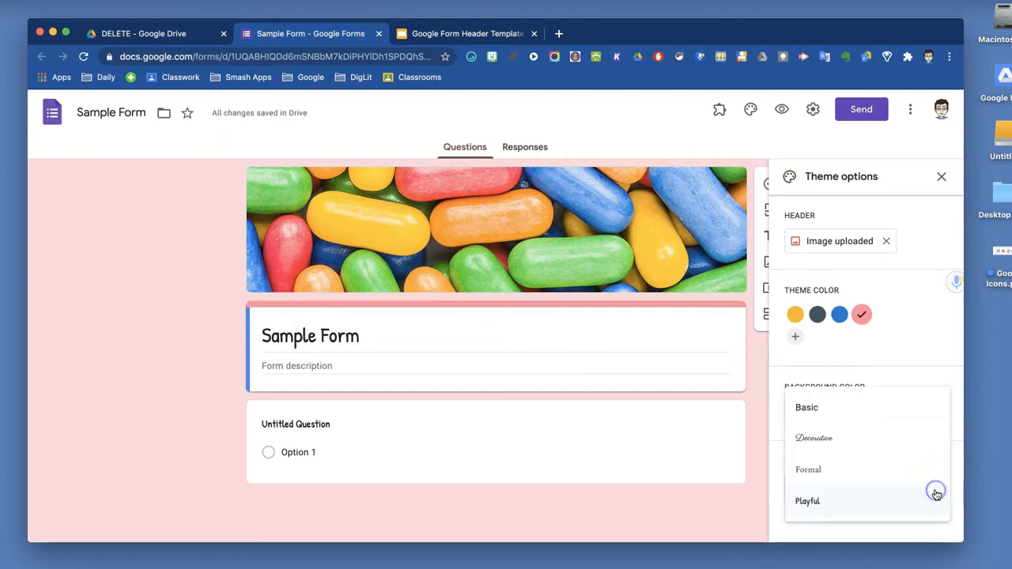
click(843, 410)
click(609, 475)
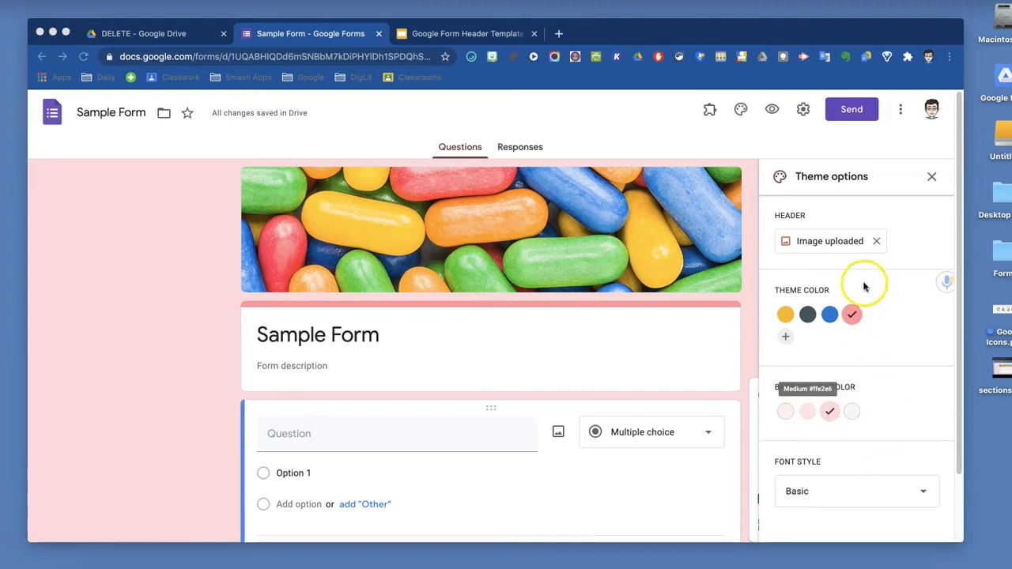
Step: Reopen the header image selection, look over the preset themes and show the option for uploading a custom image
click(828, 244)
click(828, 244)
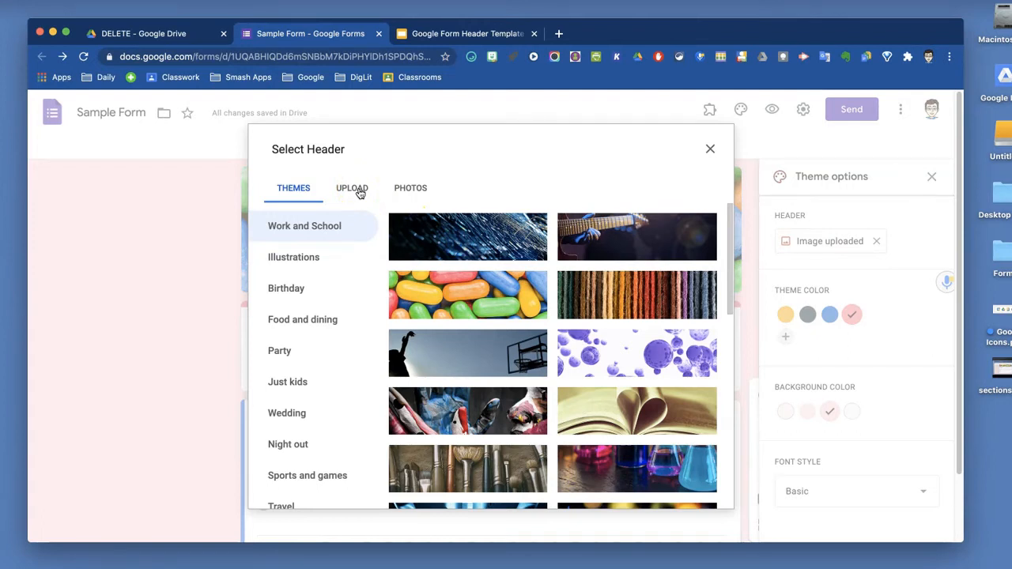
scroll(571, 401, down, 3)
scroll(571, 401, up, 3)
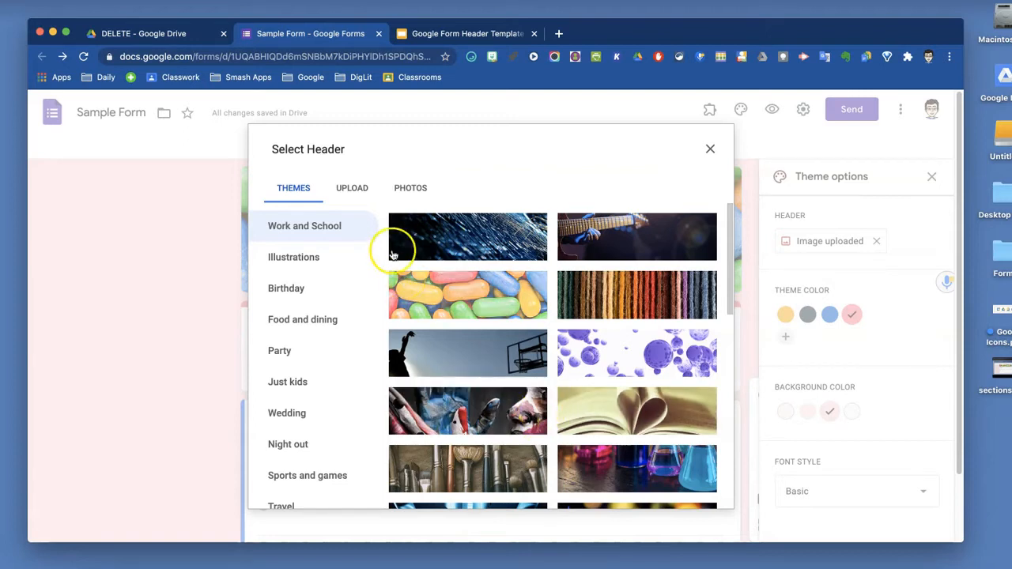
click(355, 191)
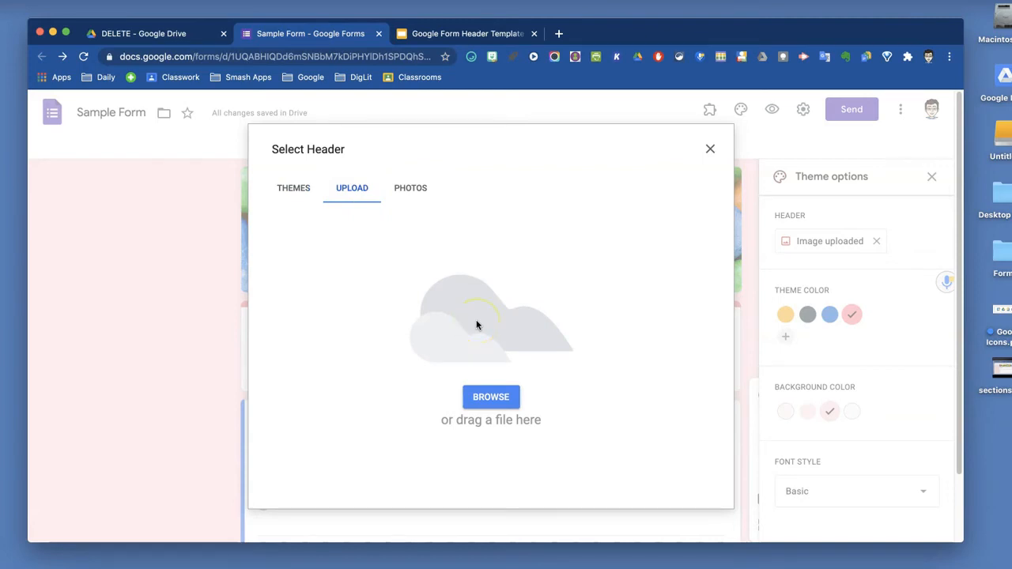
Step: In the Google Form Header Template presentation, place the desktop's Google icons image on the blank slide and scale it to about three quarters of the slide width
click(475, 34)
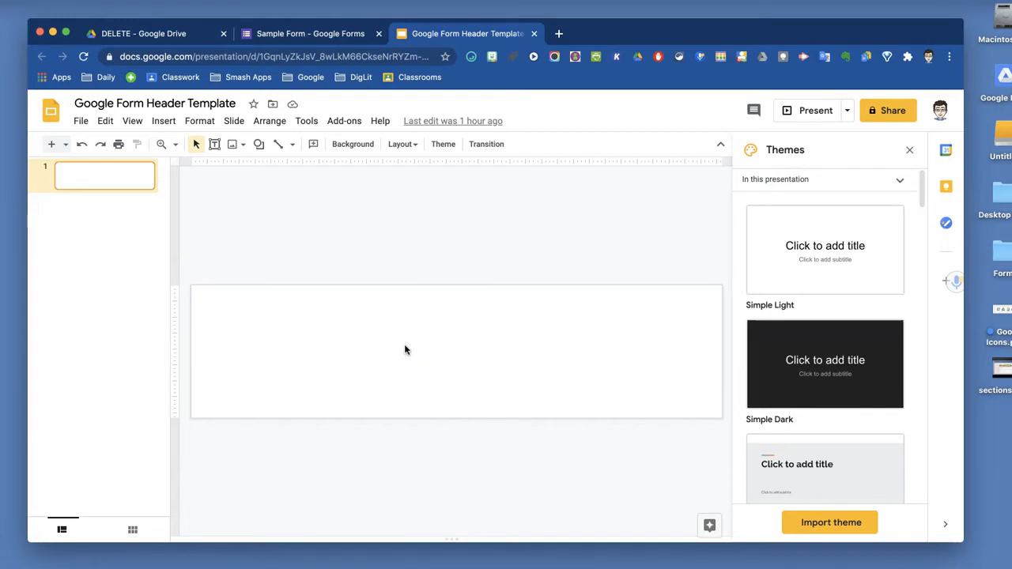
drag(1003, 313, 382, 336)
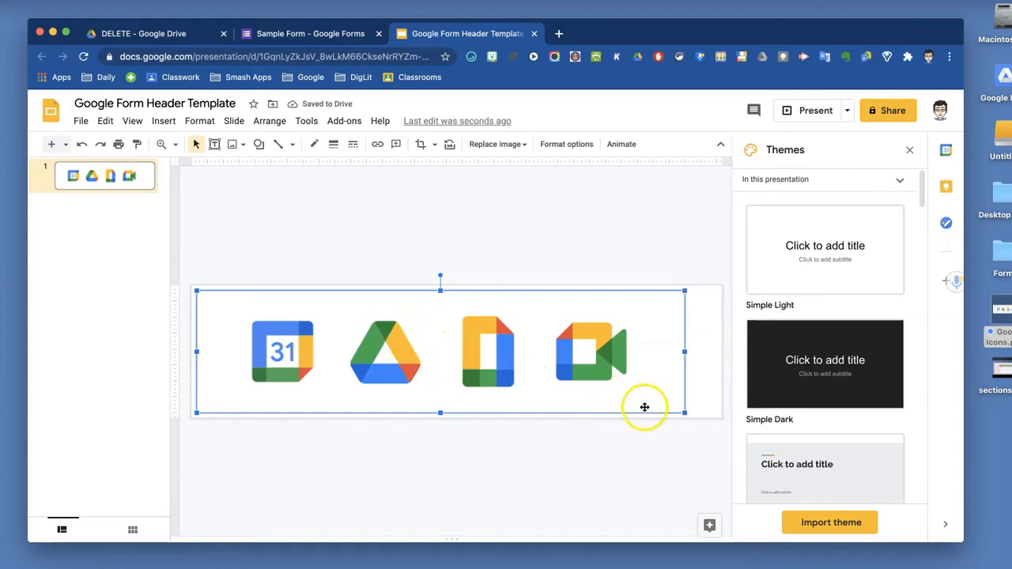
drag(685, 413, 601, 389)
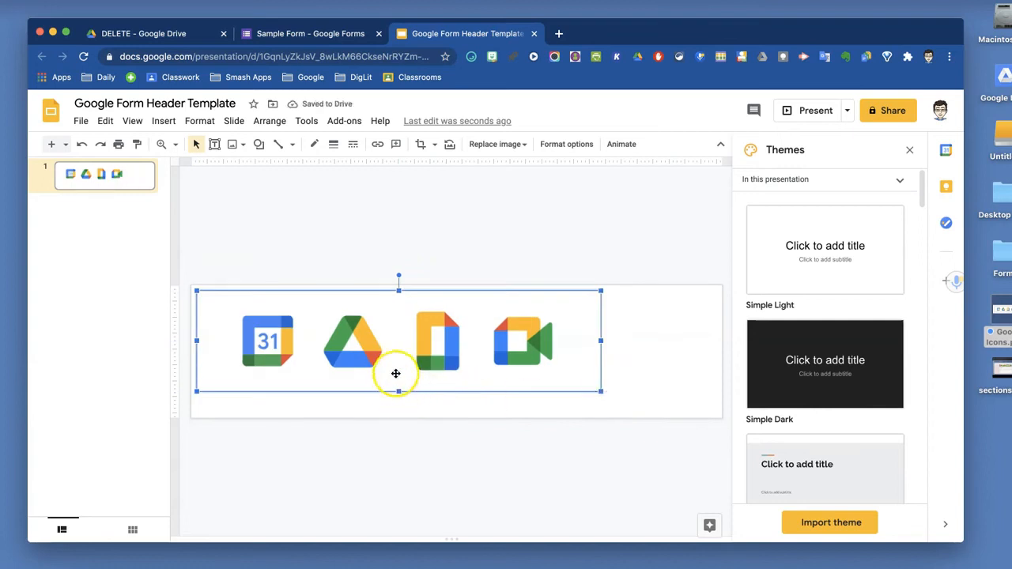
drag(373, 361, 369, 356)
drag(595, 386, 642, 416)
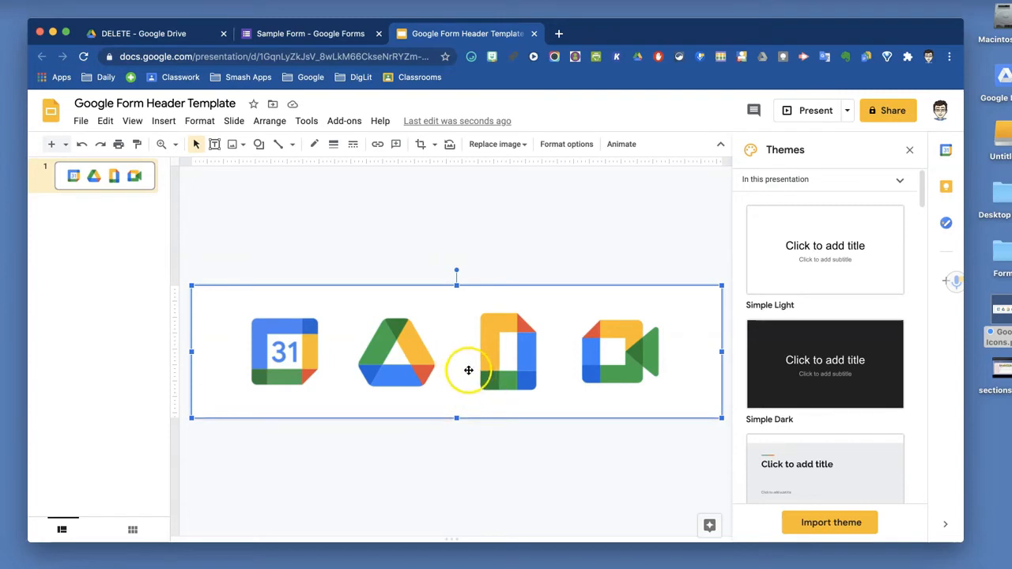
drag(721, 417, 606, 352)
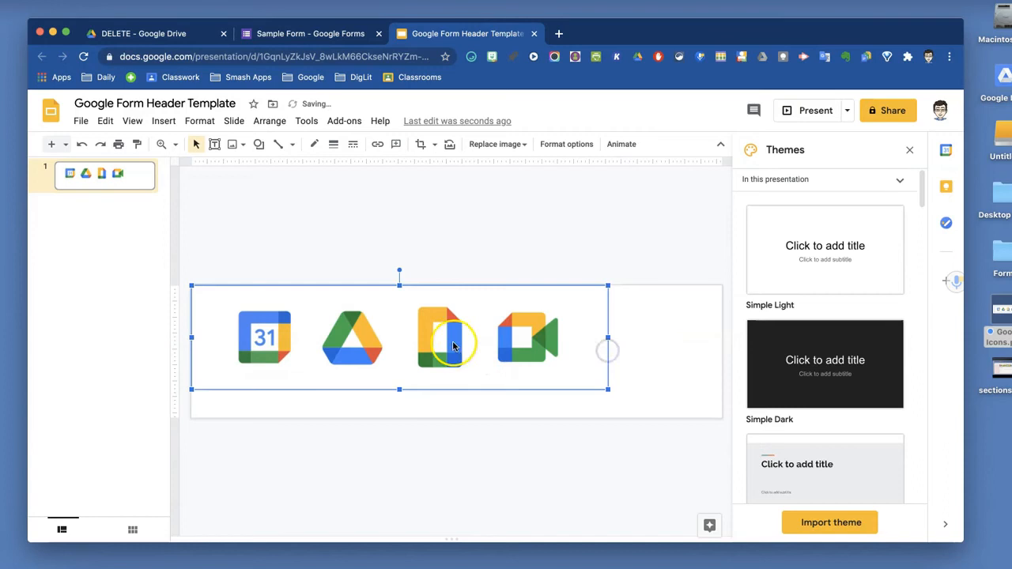
Step: Centre the Google icons image on the slide and enlarge it until it fills the whole slide
drag(468, 350, 510, 360)
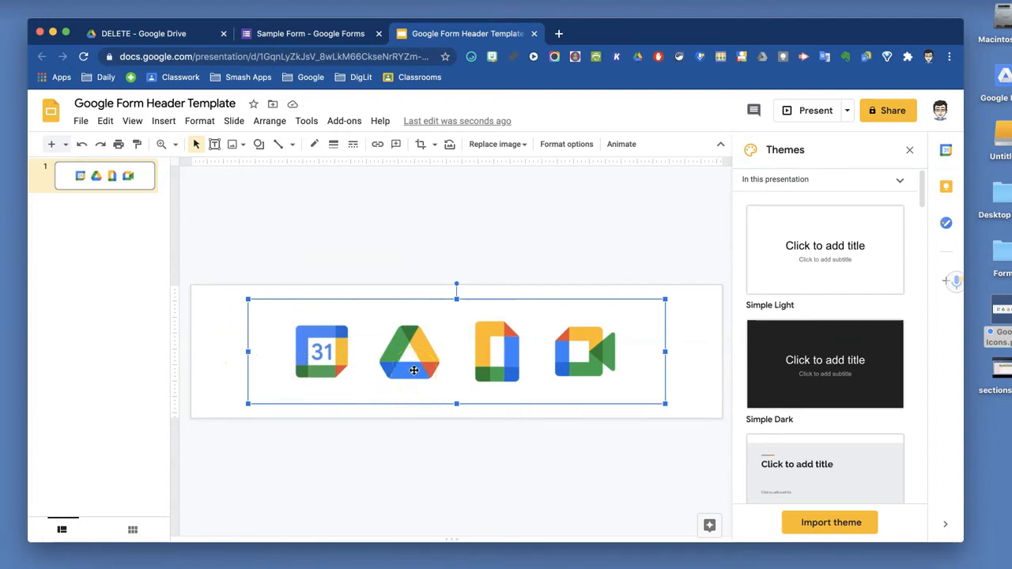
drag(247, 298, 210, 285)
drag(666, 403, 703, 416)
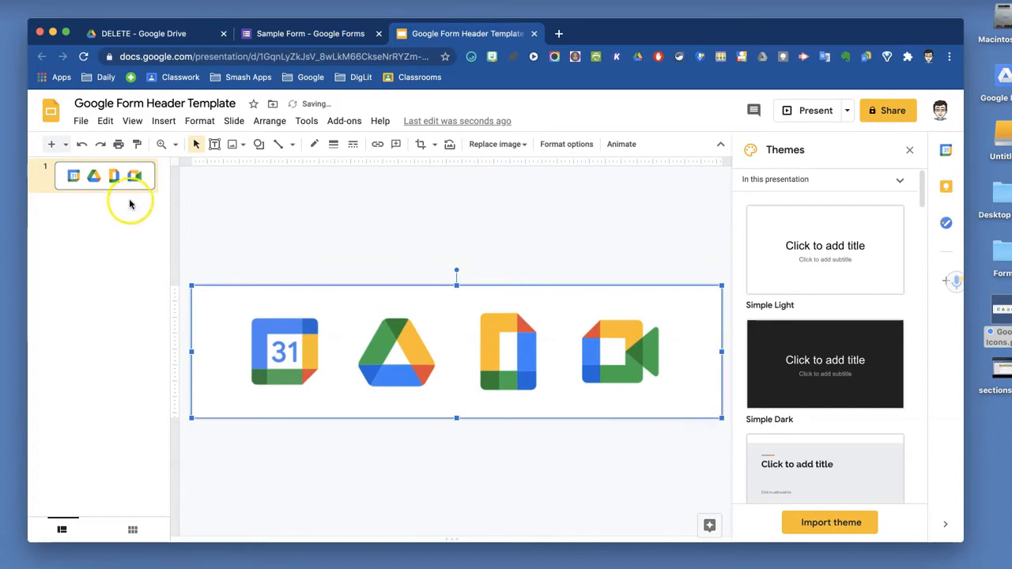
Step: Download the current slide as a PNG image
click(81, 121)
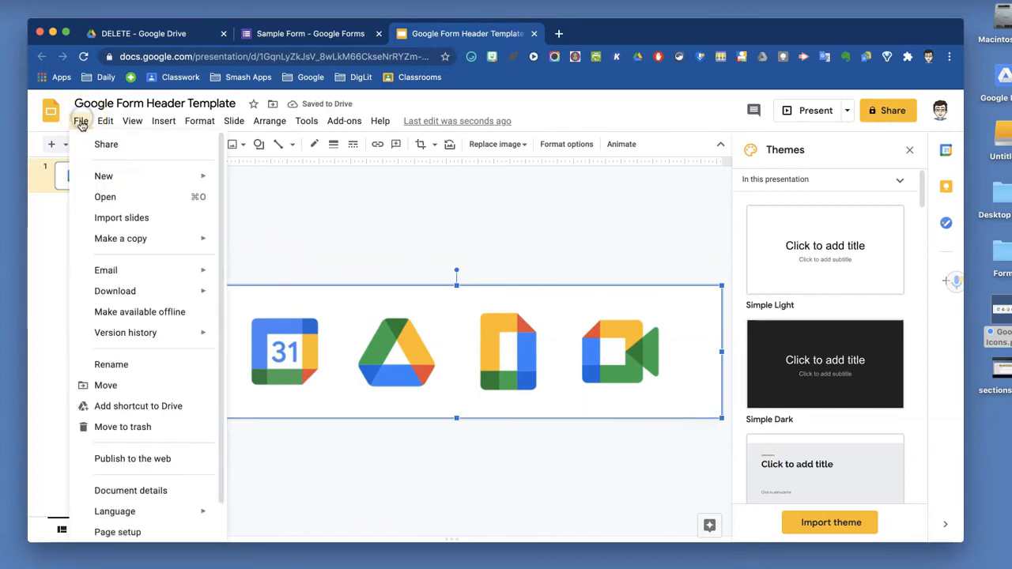
mouse_move(139, 292)
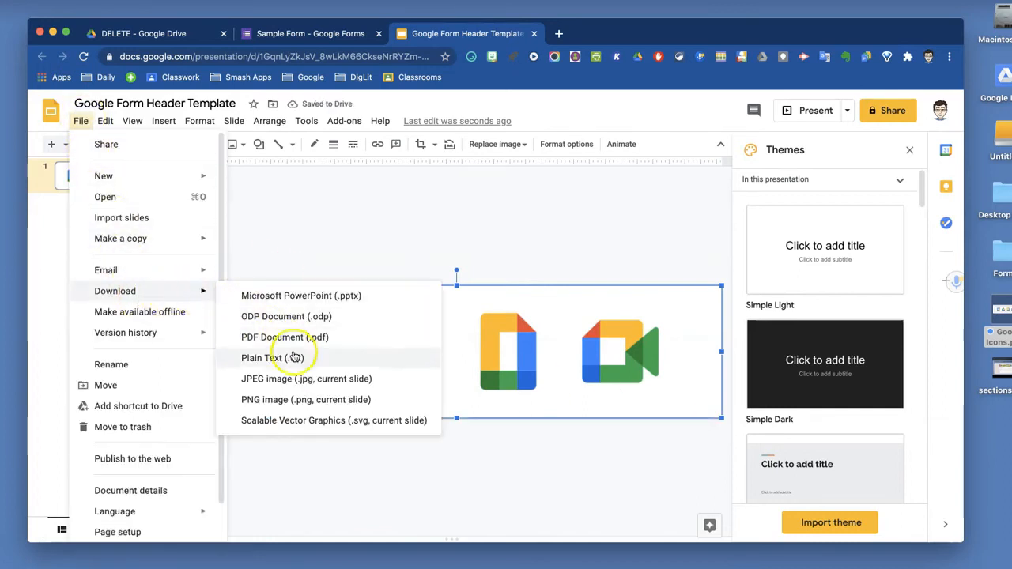
click(313, 399)
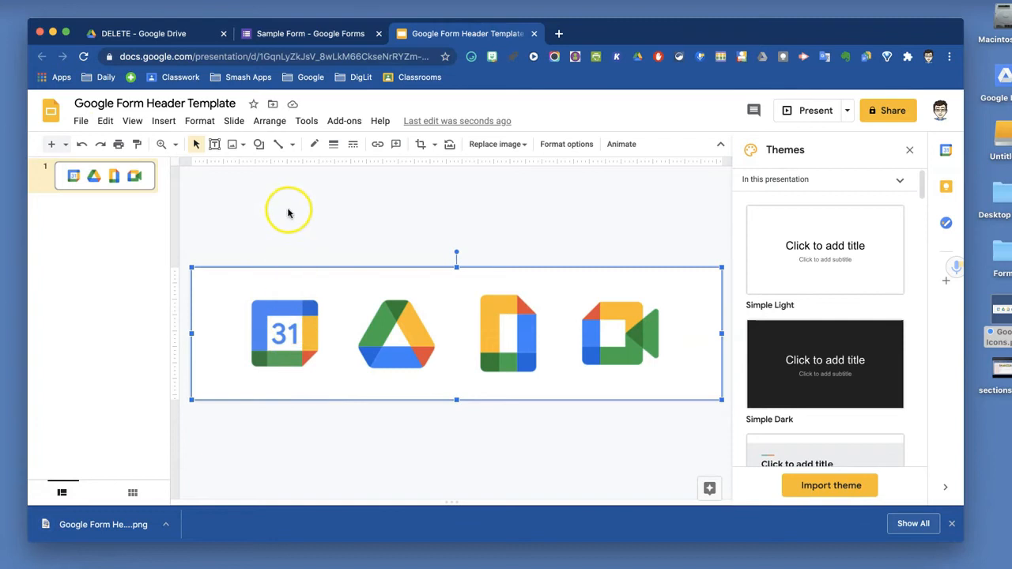
Step: Return to Sample Form and upload the Google icons header image as the form's header
click(305, 35)
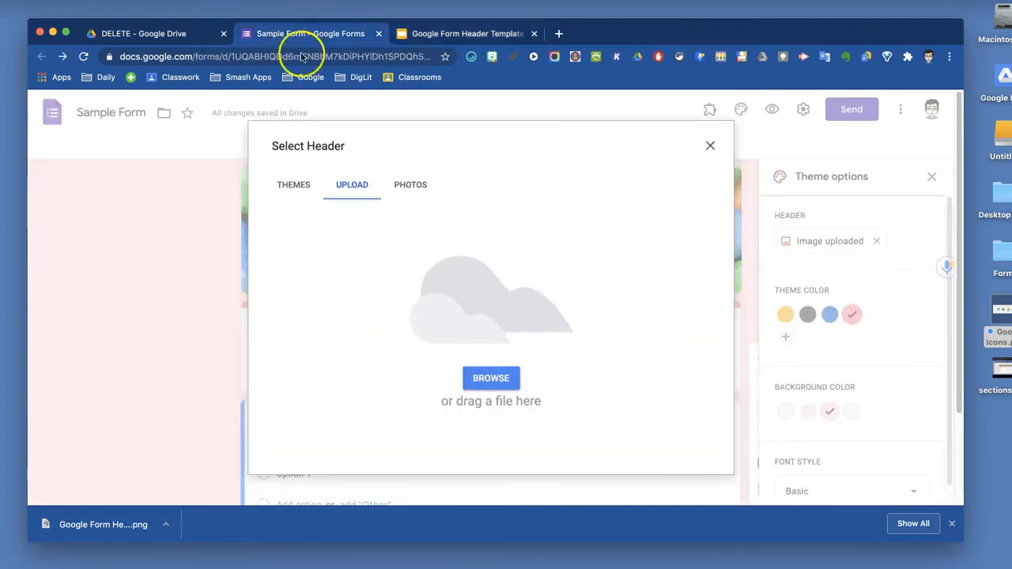
drag(1003, 308, 493, 345)
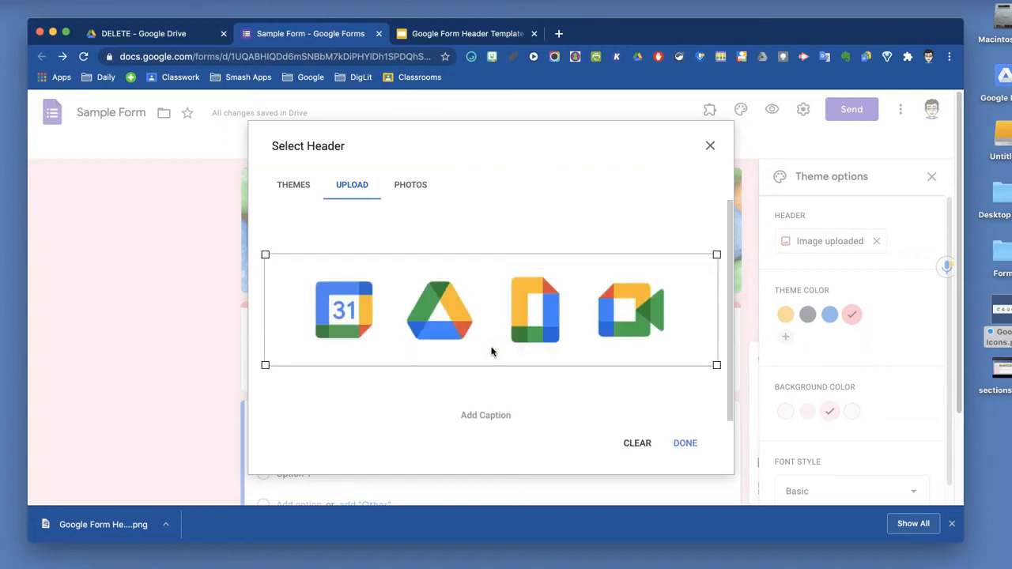
click(687, 444)
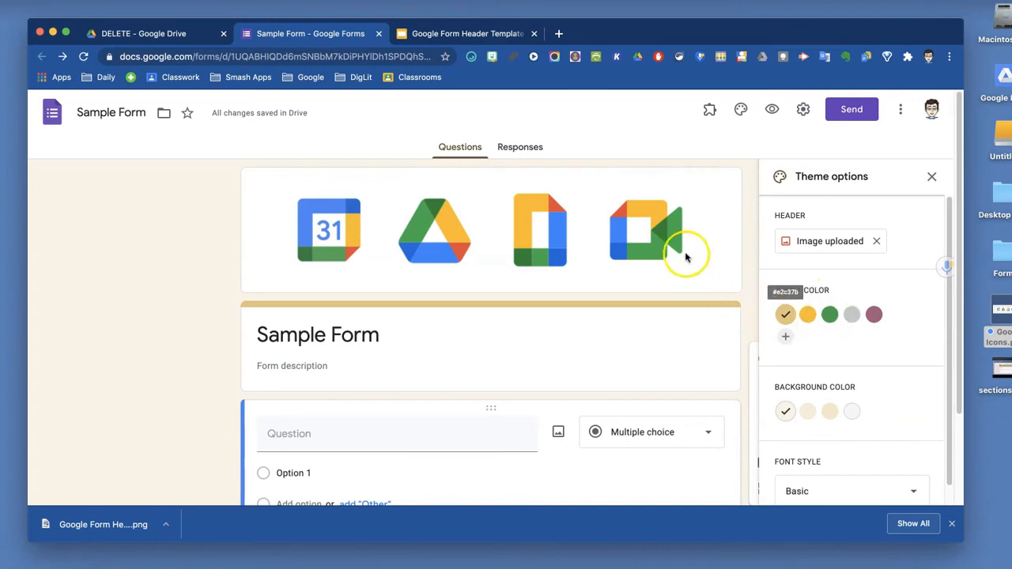
Step: Set the form's theme color to green (#09a244) and its background to the darkest green shade
click(830, 315)
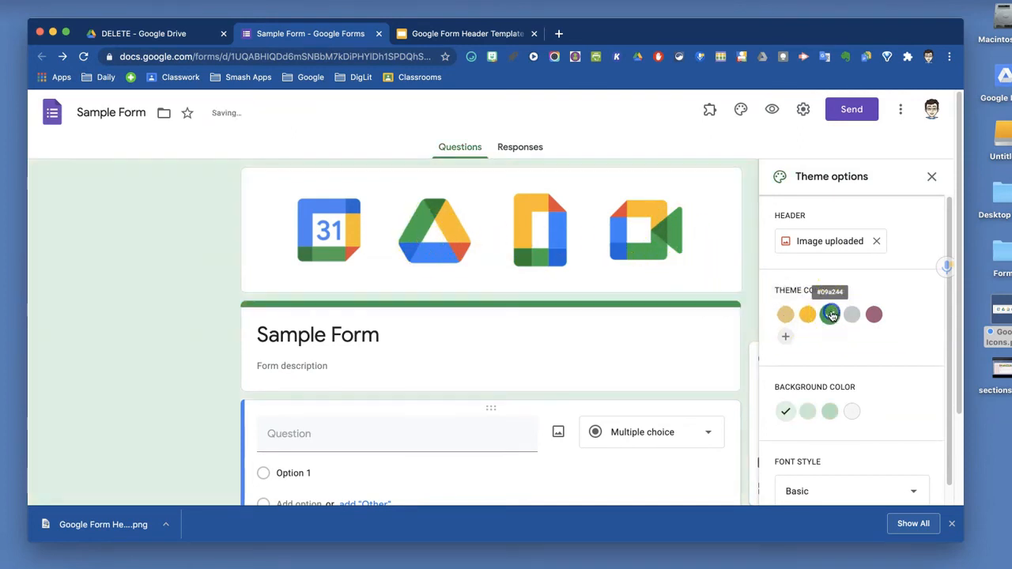
click(829, 412)
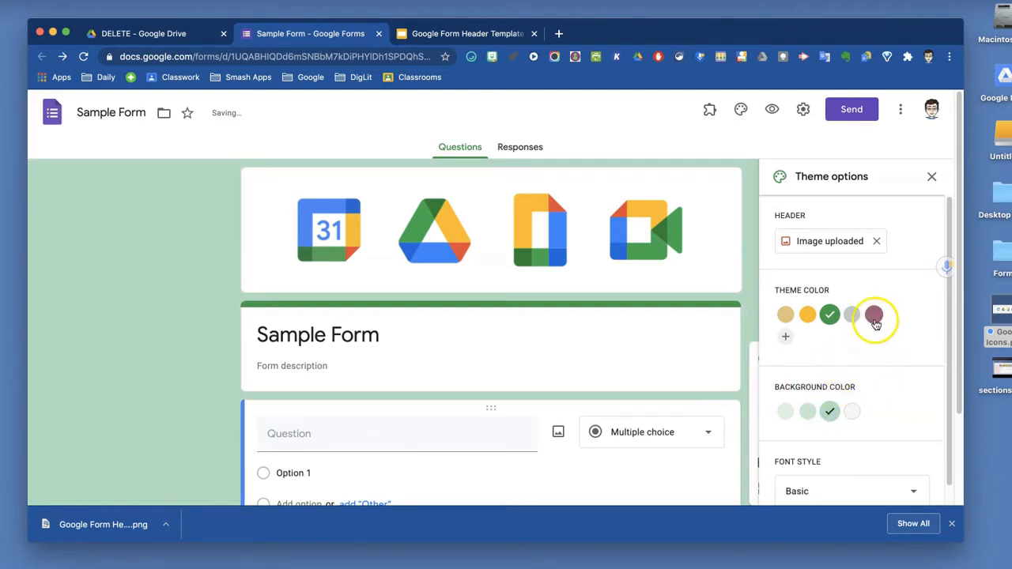
scroll(602, 355, down, 1)
scroll(602, 355, down, 1)
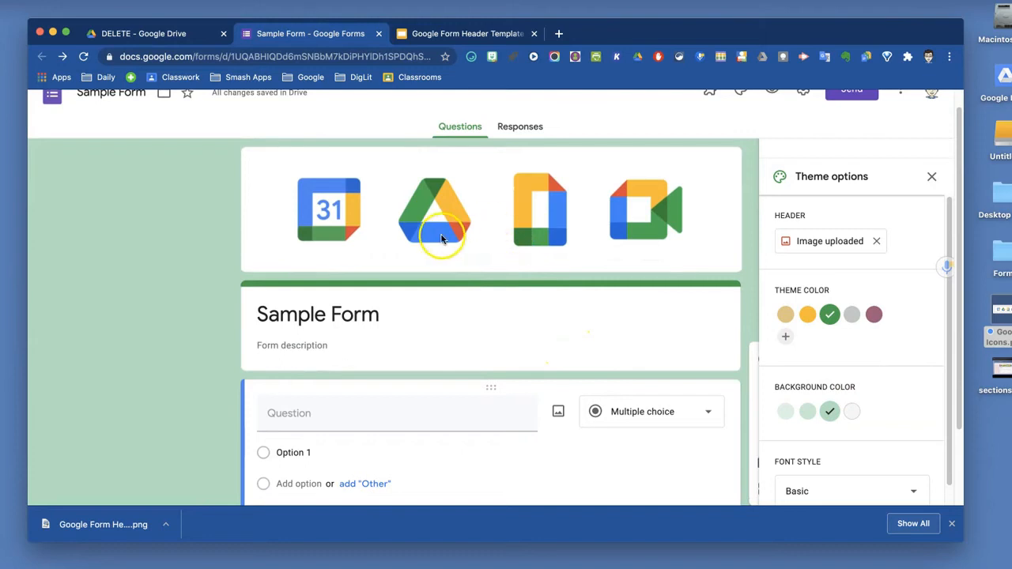
scroll(522, 224, up, 1)
scroll(522, 224, up, 1)
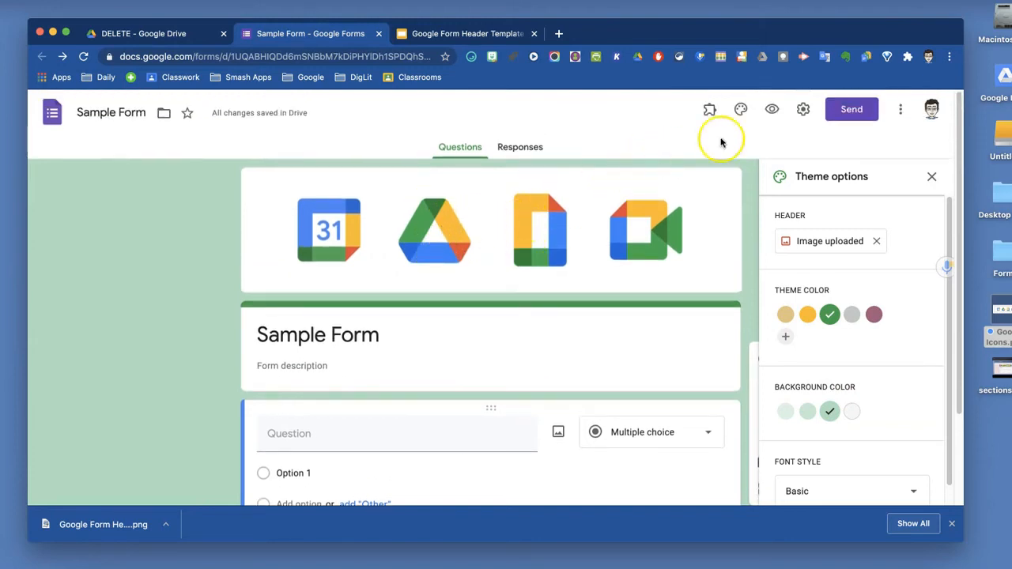
Step: Preview the form as respondents see it, close the theme options, and check the preview again before returning to the editor
click(773, 107)
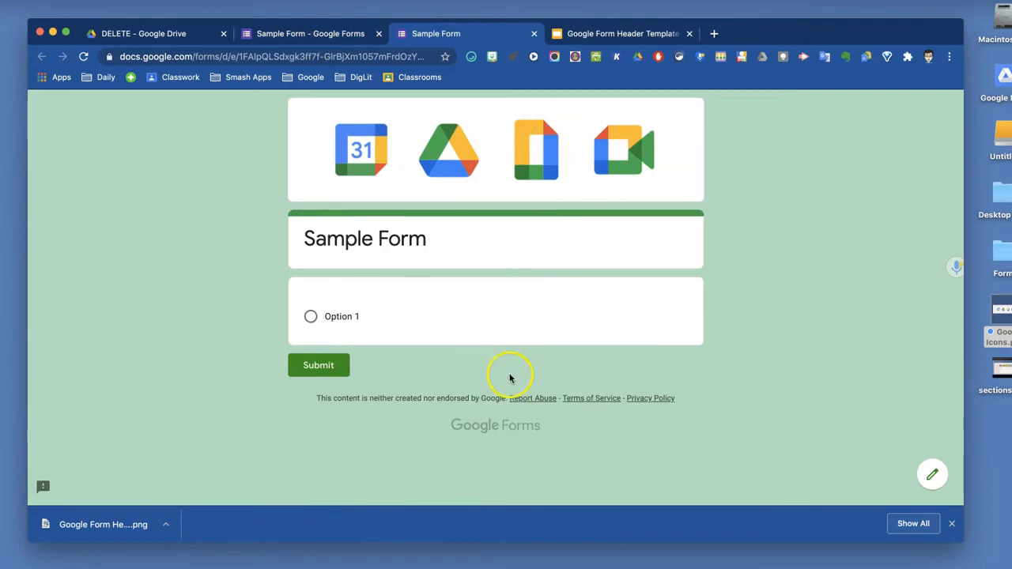
click(312, 33)
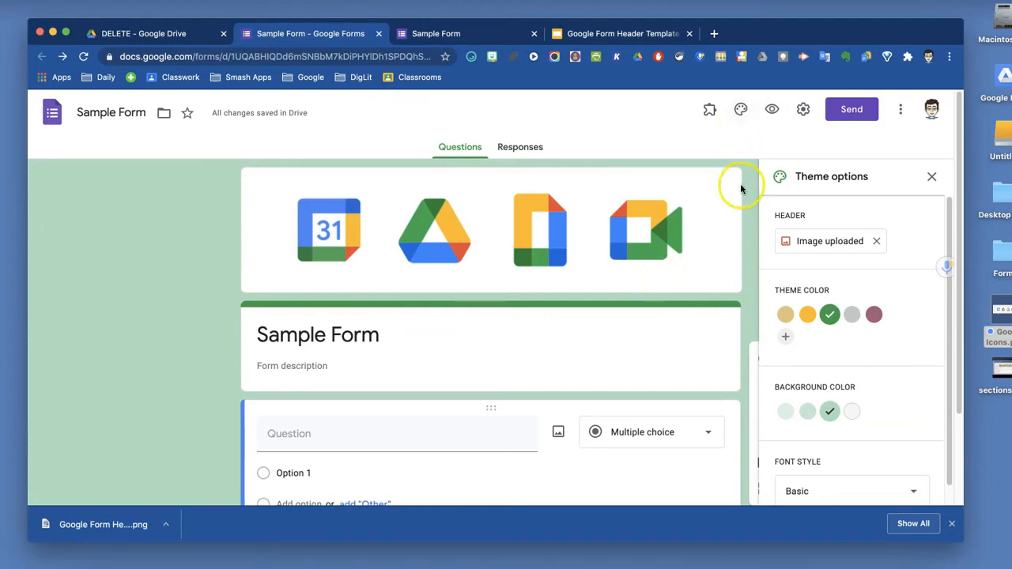
click(934, 179)
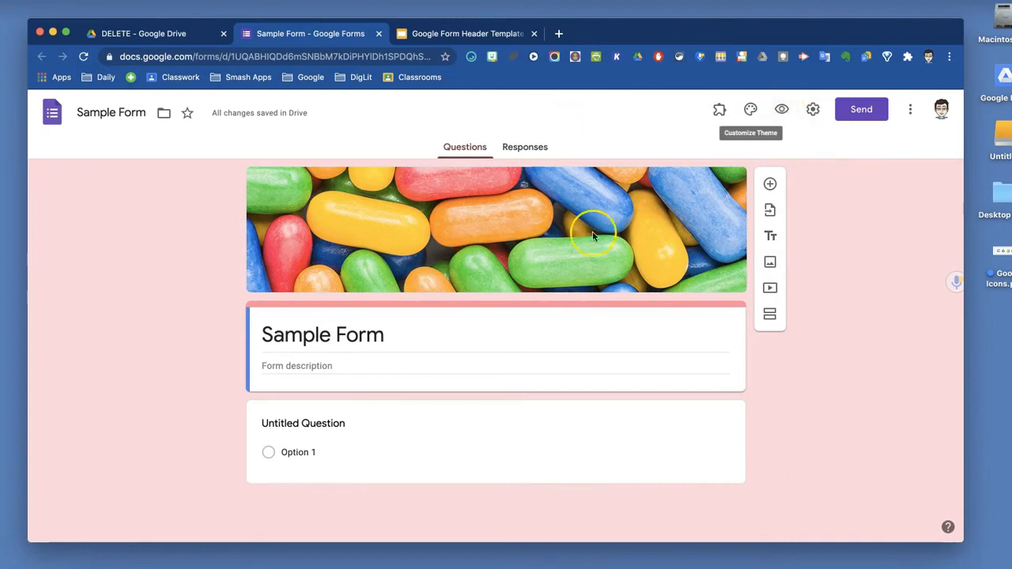
click(782, 109)
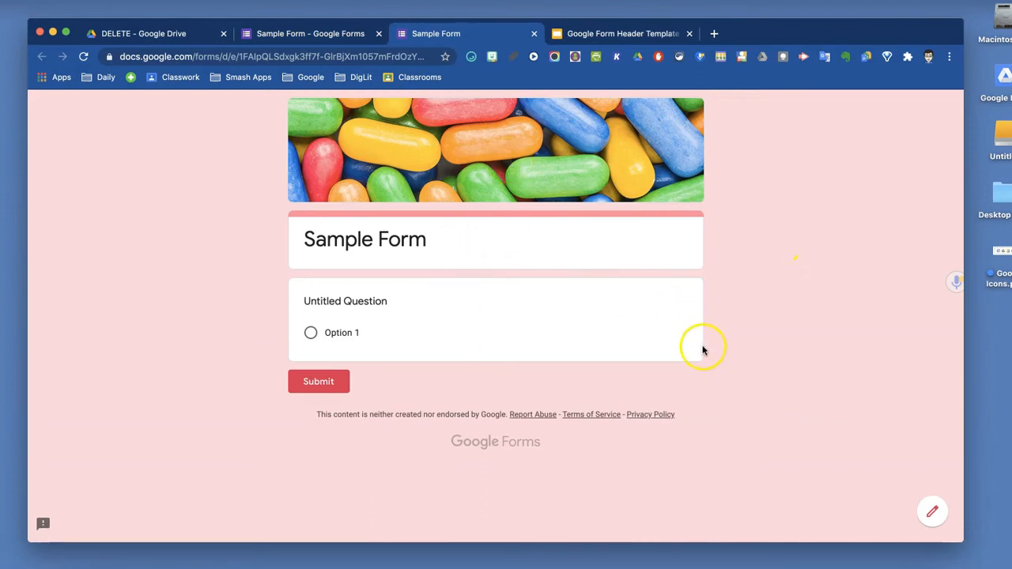
click(533, 34)
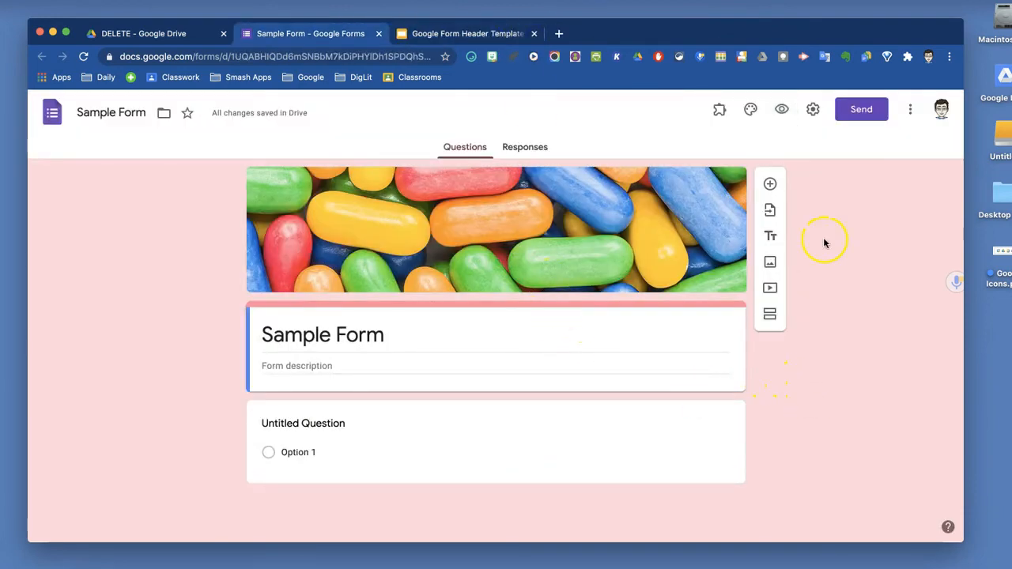
Step: Review the form's General, Presentation and Quizzes settings and leave them without saving
click(813, 110)
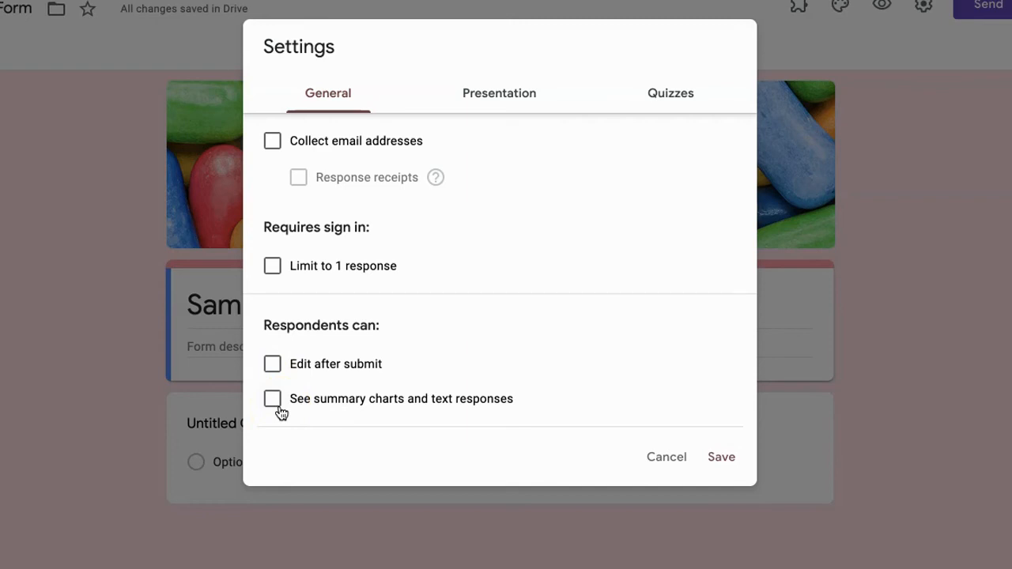
click(518, 96)
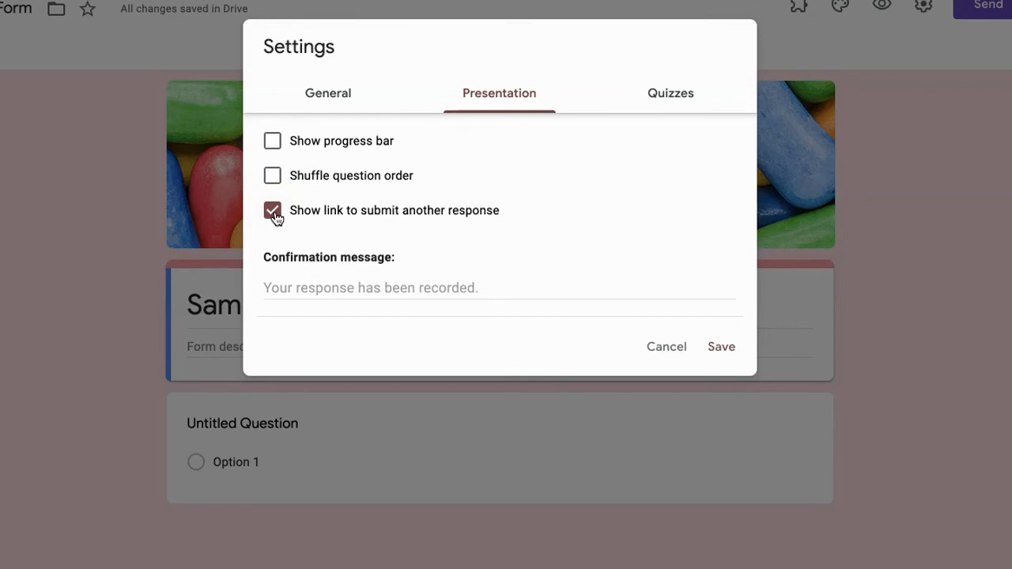
click(308, 286)
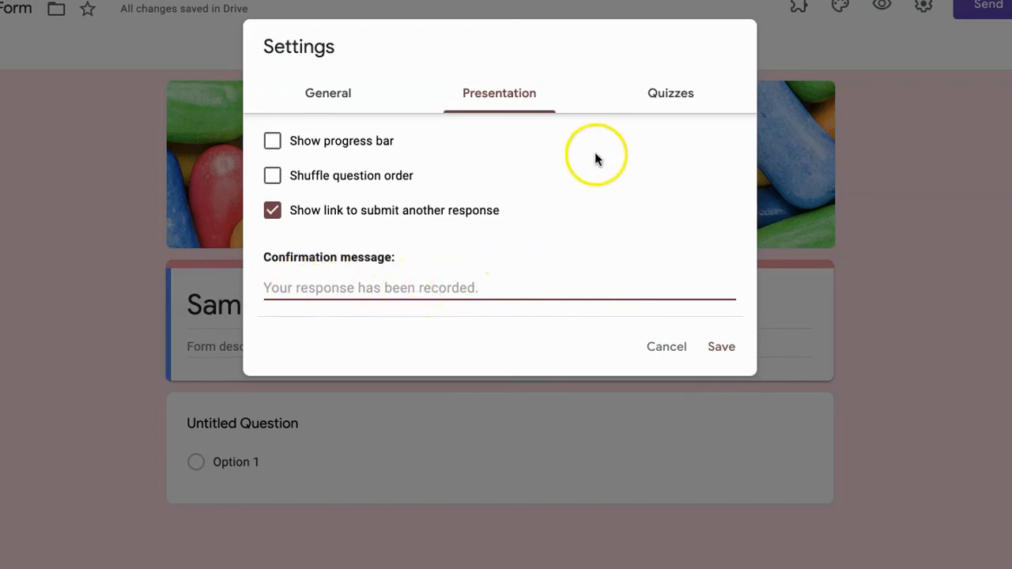
click(673, 93)
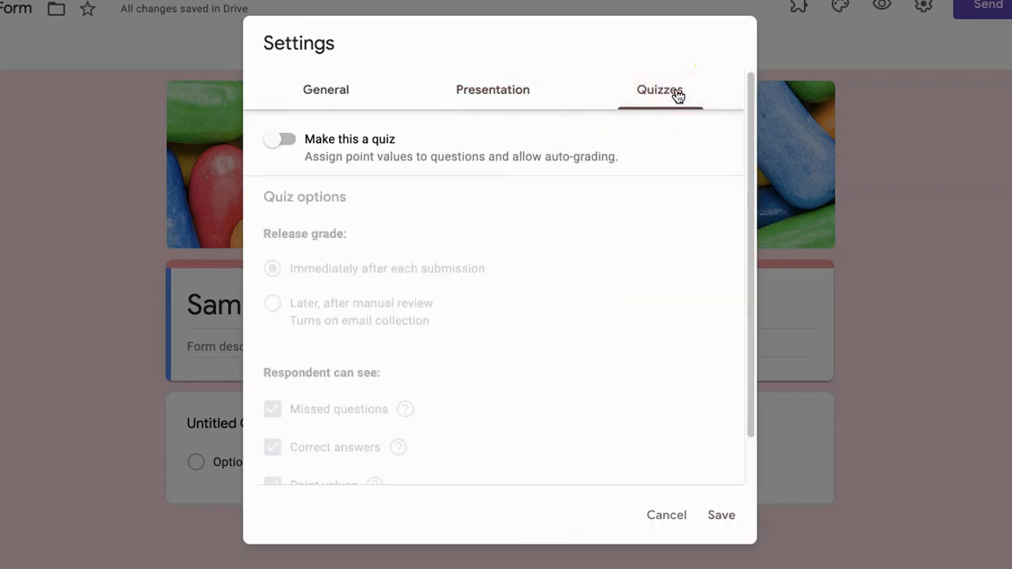
scroll(545, 250, down, 1)
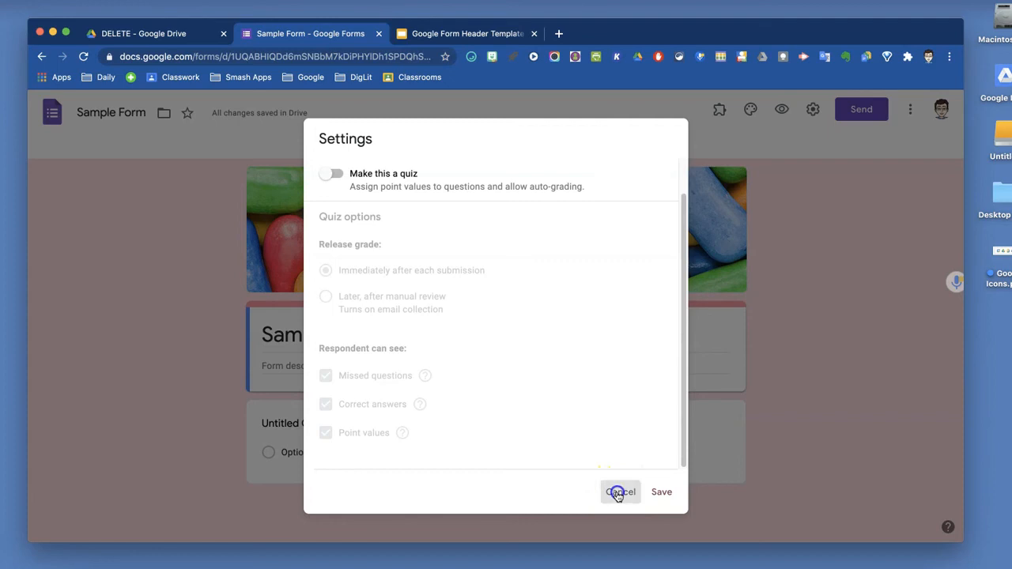
click(663, 518)
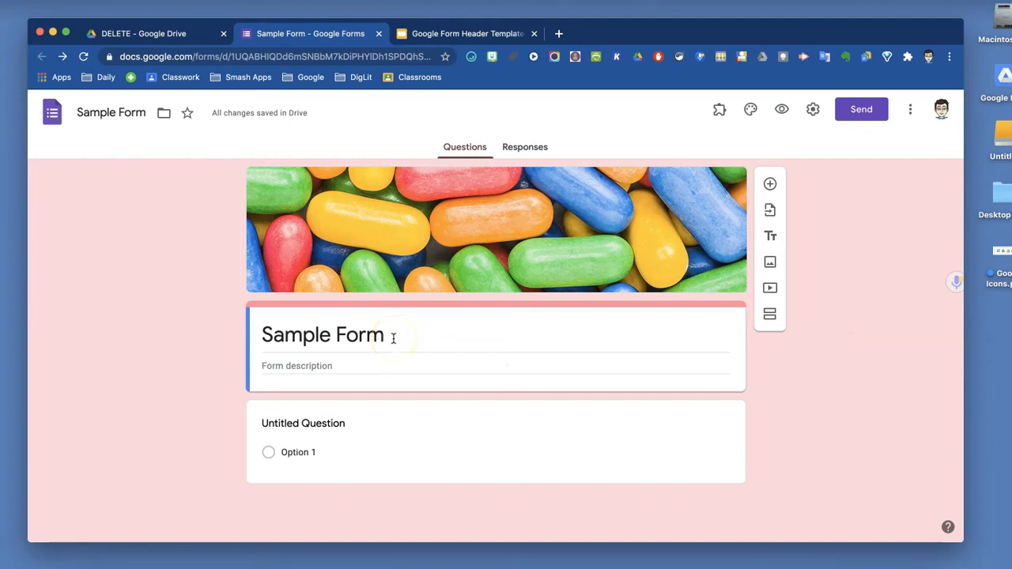
Step: Add a new multiple-choice question to the form and move Untitled Question above it
click(772, 185)
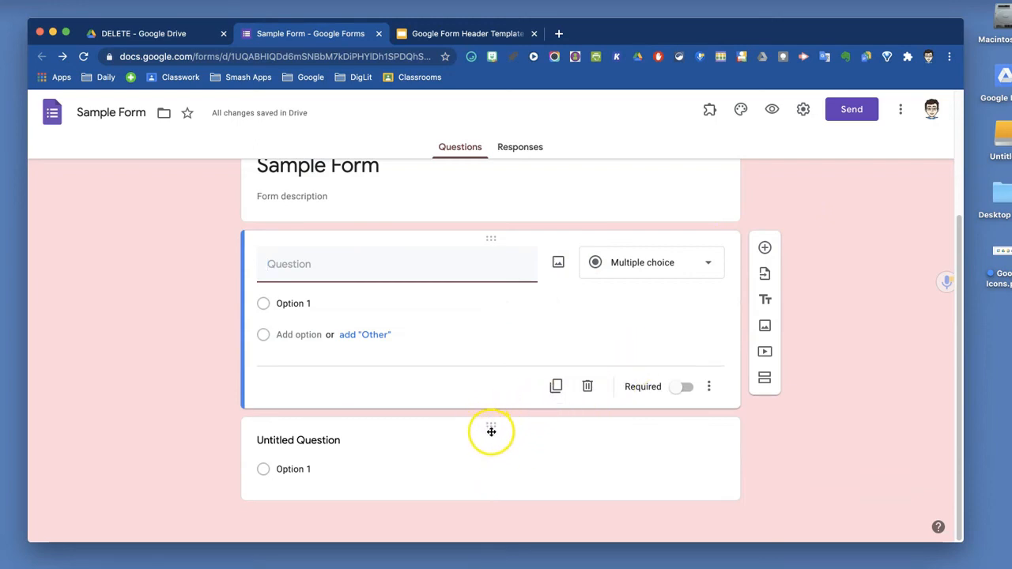
drag(493, 429, 497, 245)
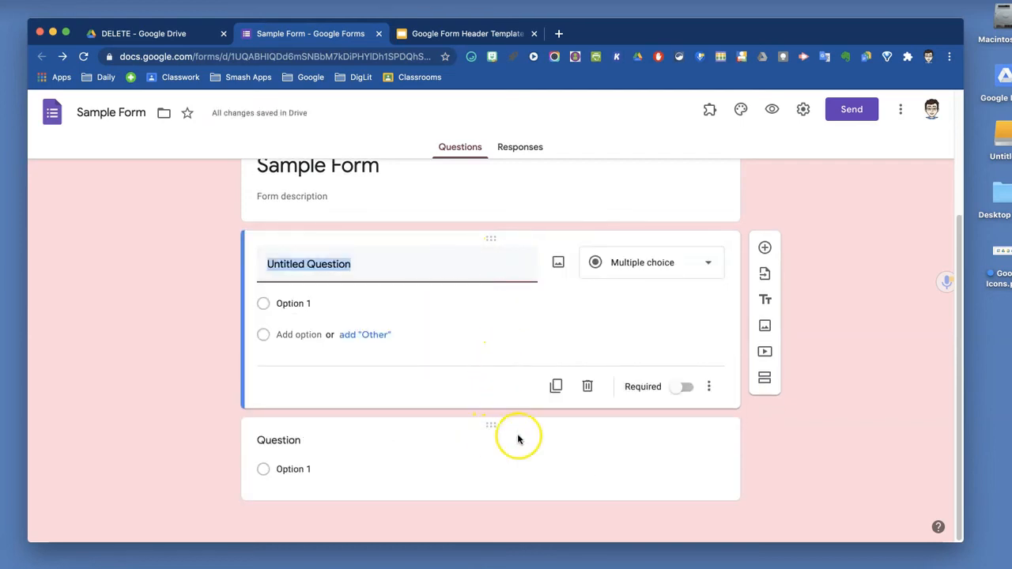
Step: Browse the existing forms available for importing questions and close the selection without choosing one
click(765, 276)
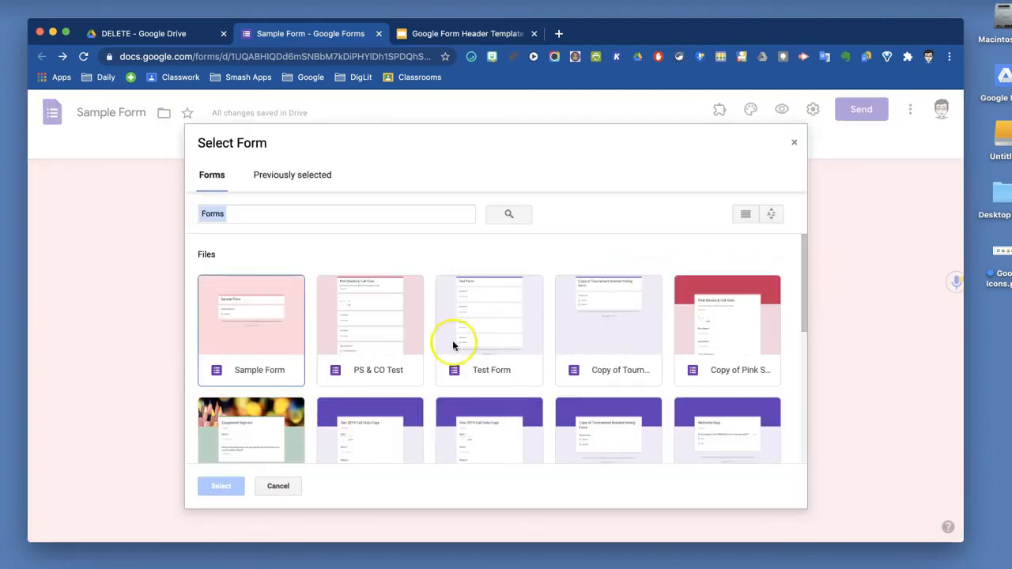
scroll(371, 340, down, 5)
scroll(371, 346, up, 3)
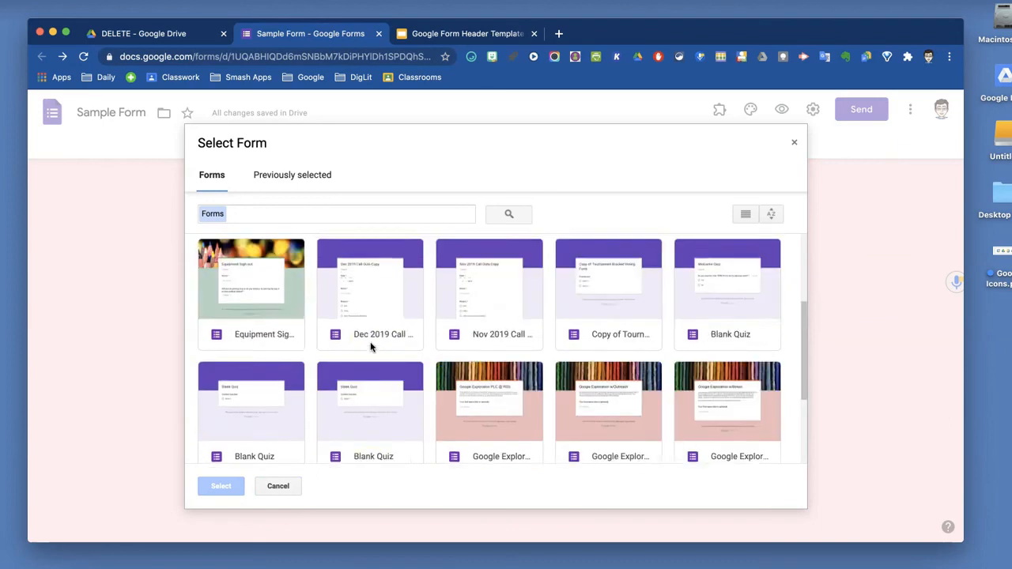
scroll(372, 347, up, 2)
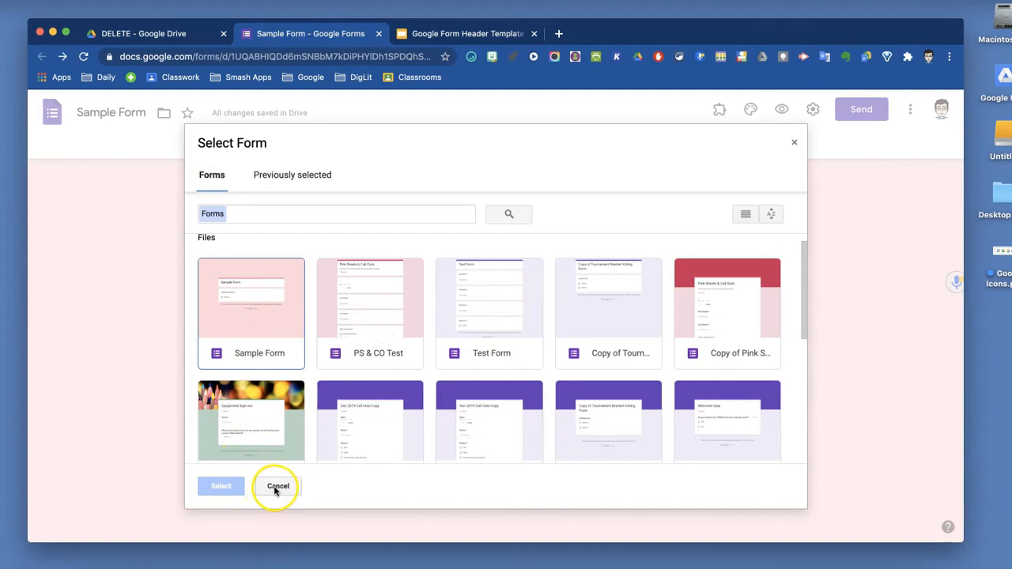
click(794, 141)
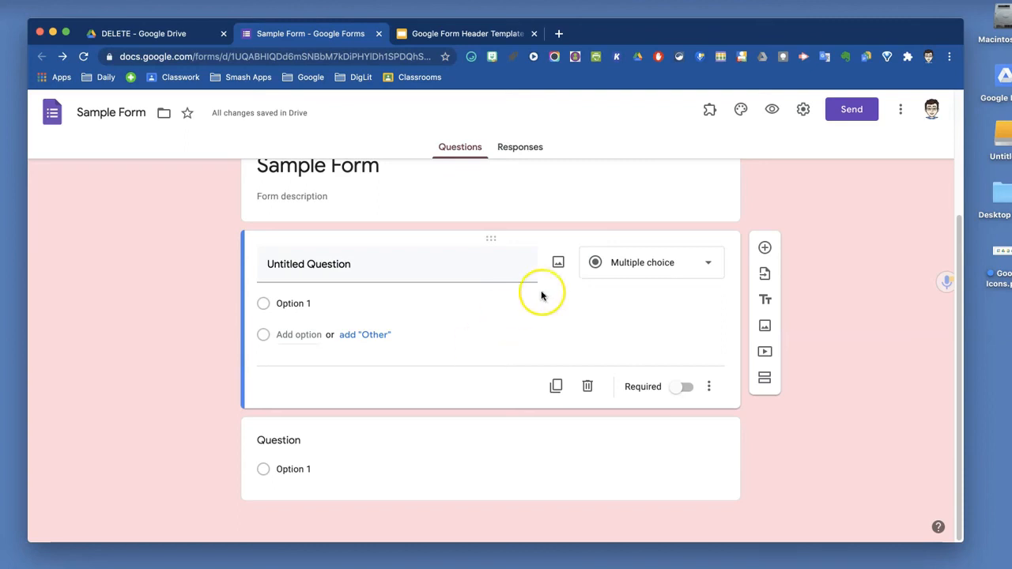
Step: Add a title and description block below Untitled Question, followed by a new section before the last question
click(766, 302)
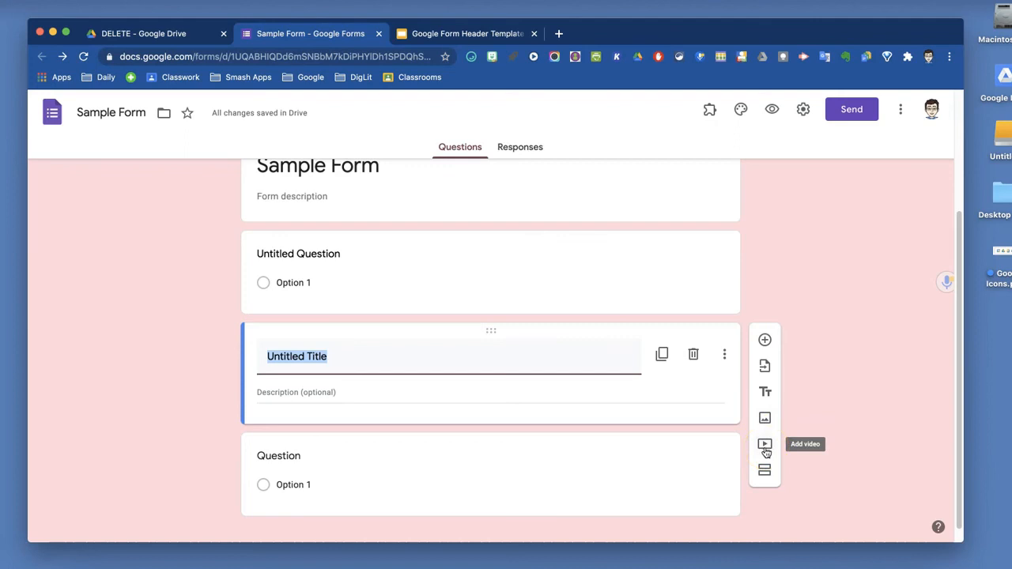
click(765, 472)
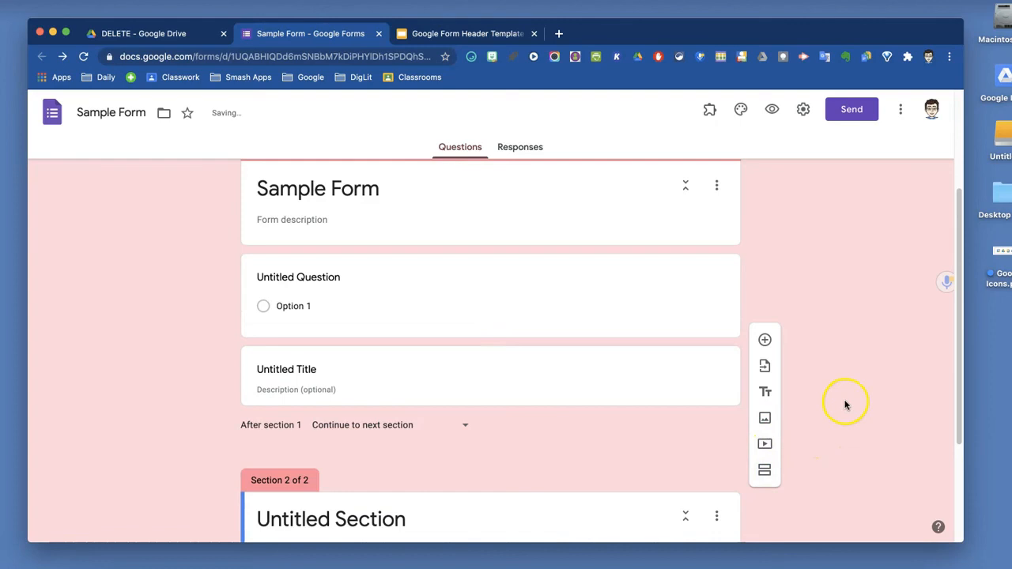
scroll(845, 405, down, 2)
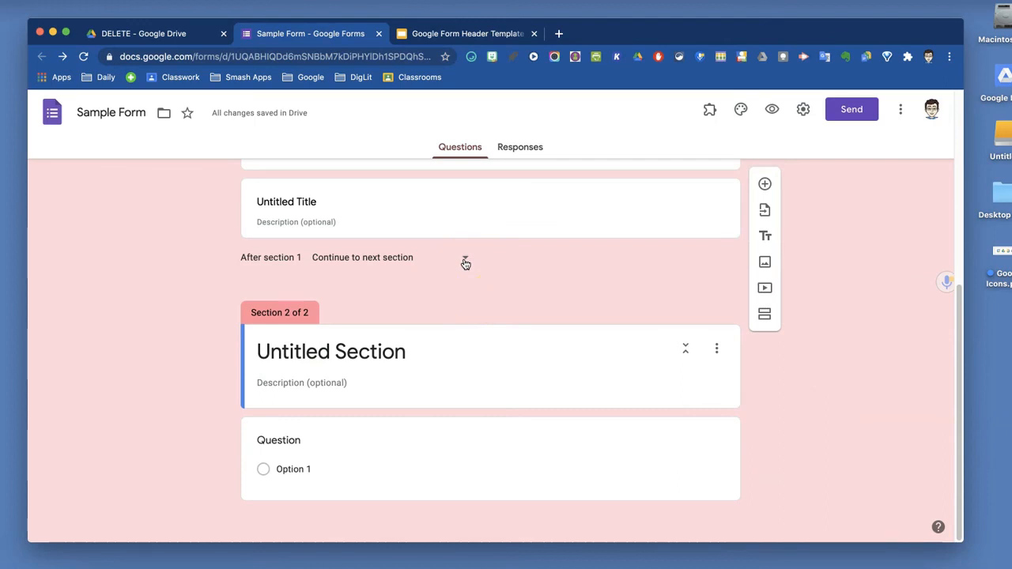
scroll(466, 263, up, 5)
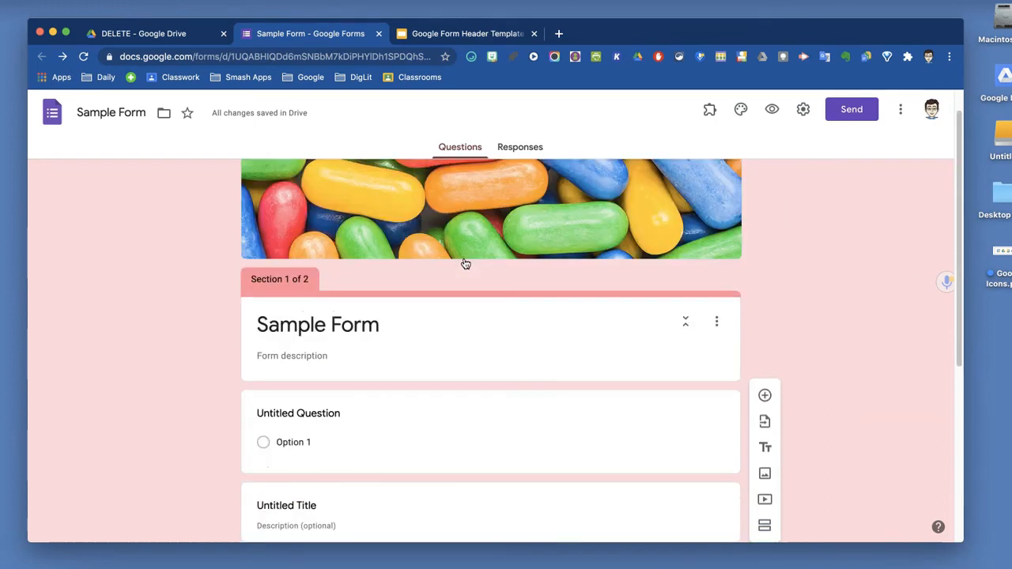
scroll(793, 309, down, 2)
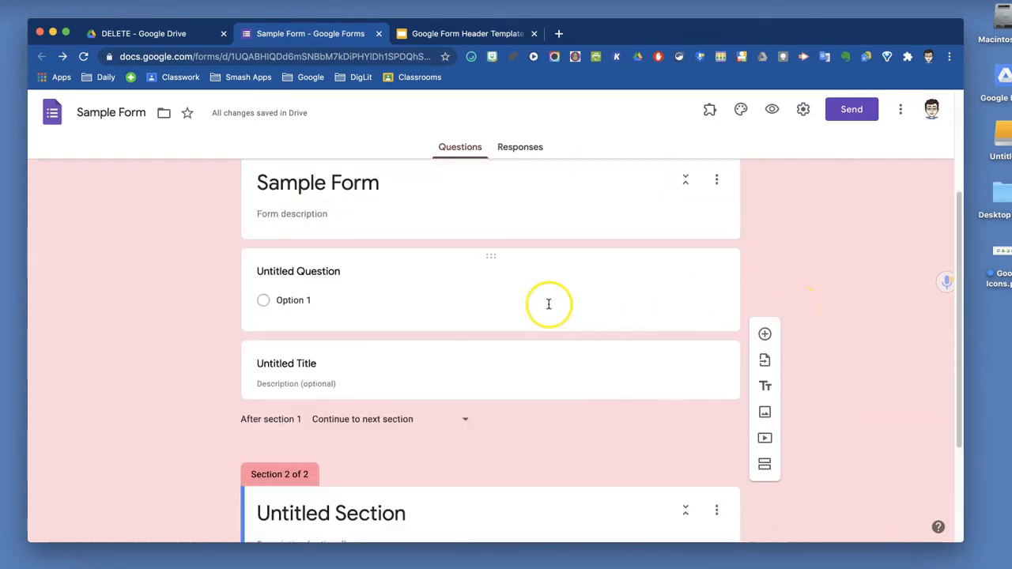
Step: Examine the question types and extra display options available for Untitled Question, leaving it as multiple choice
click(549, 304)
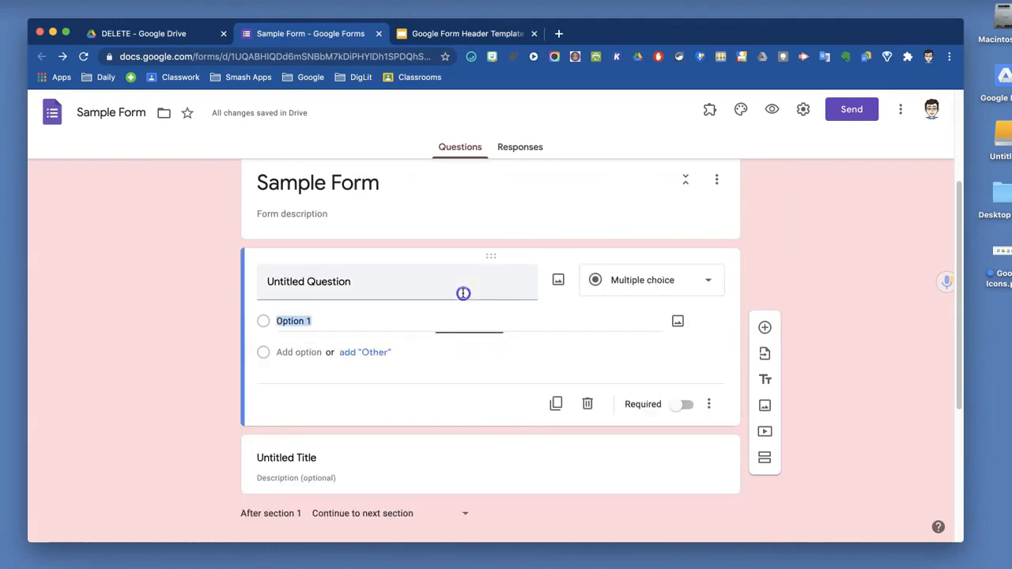
click(709, 283)
click(824, 262)
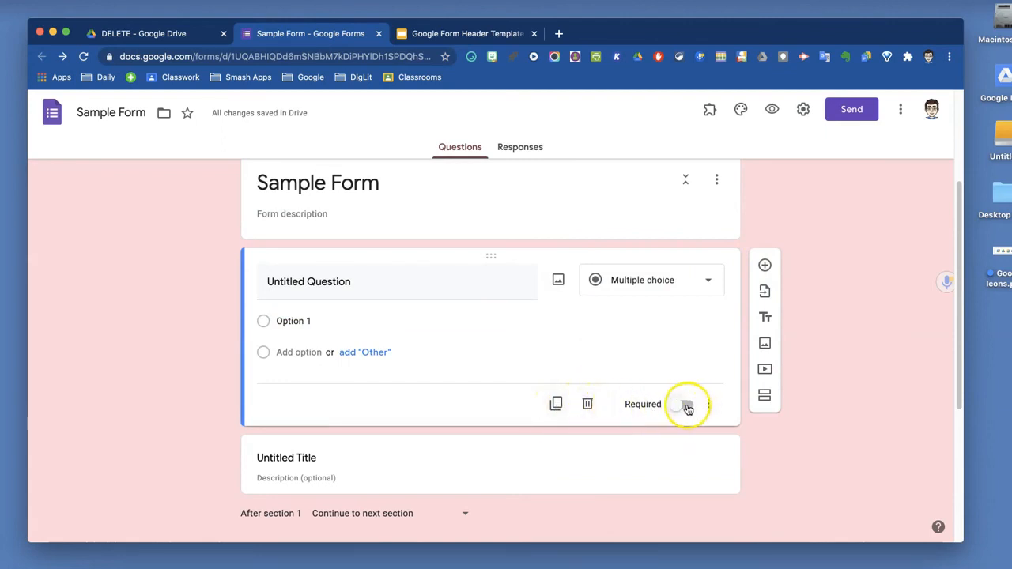
click(710, 404)
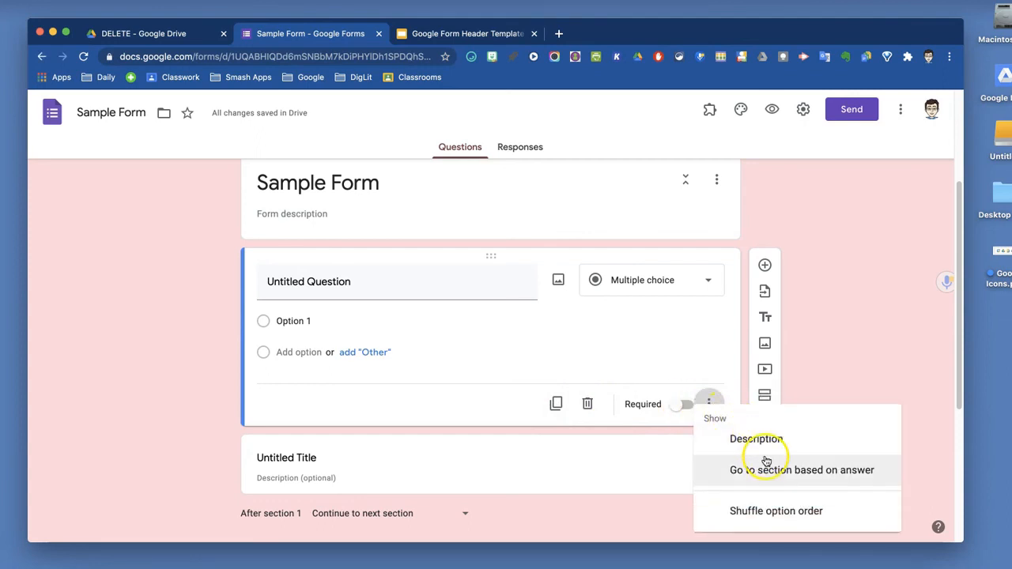
click(854, 329)
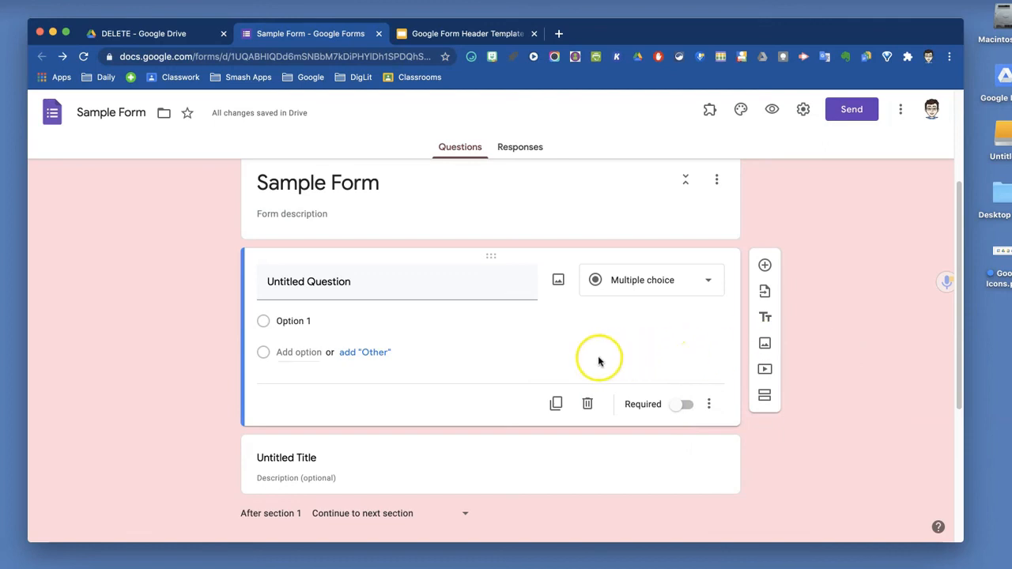